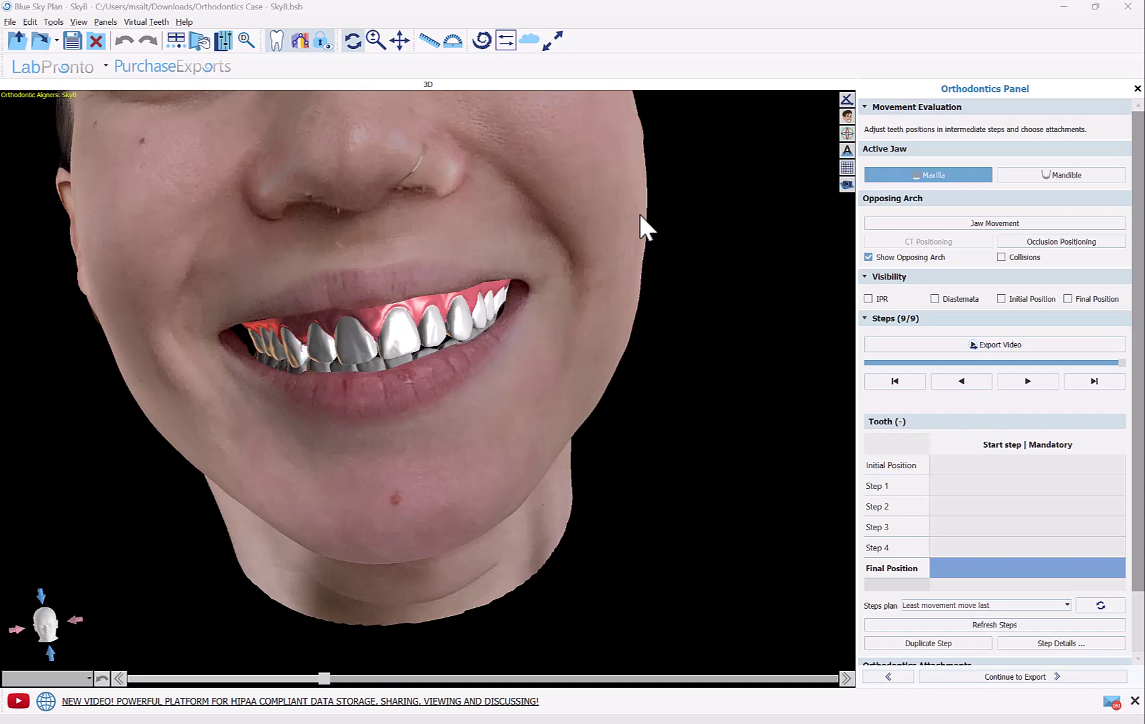
- Preview tooth movement from the initial position to step 2, then check the LabPronto services list
{"action": "left_click_drag", "start_coordinate": [281, 315], "coordinate": [144, 325]}
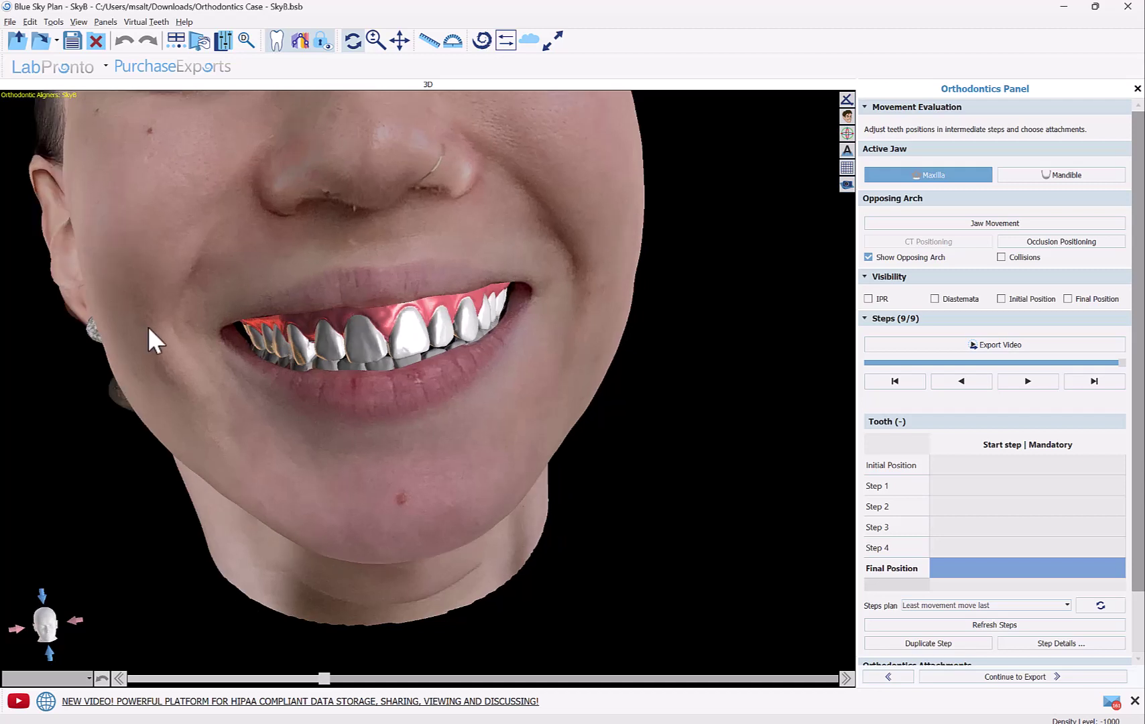
{"action": "left_click", "coordinate": [866, 363]}
{"action": "left_click_drag", "start_coordinate": [864, 363], "coordinate": [1122, 365]}
{"action": "mouse_move", "coordinate": [165, 381]}
{"action": "left_mouse_down"}
{"action": "mouse_move", "coordinate": [175, 378]}
{"action": "mouse_move", "coordinate": [157, 380]}
{"action": "left_mouse_up"}
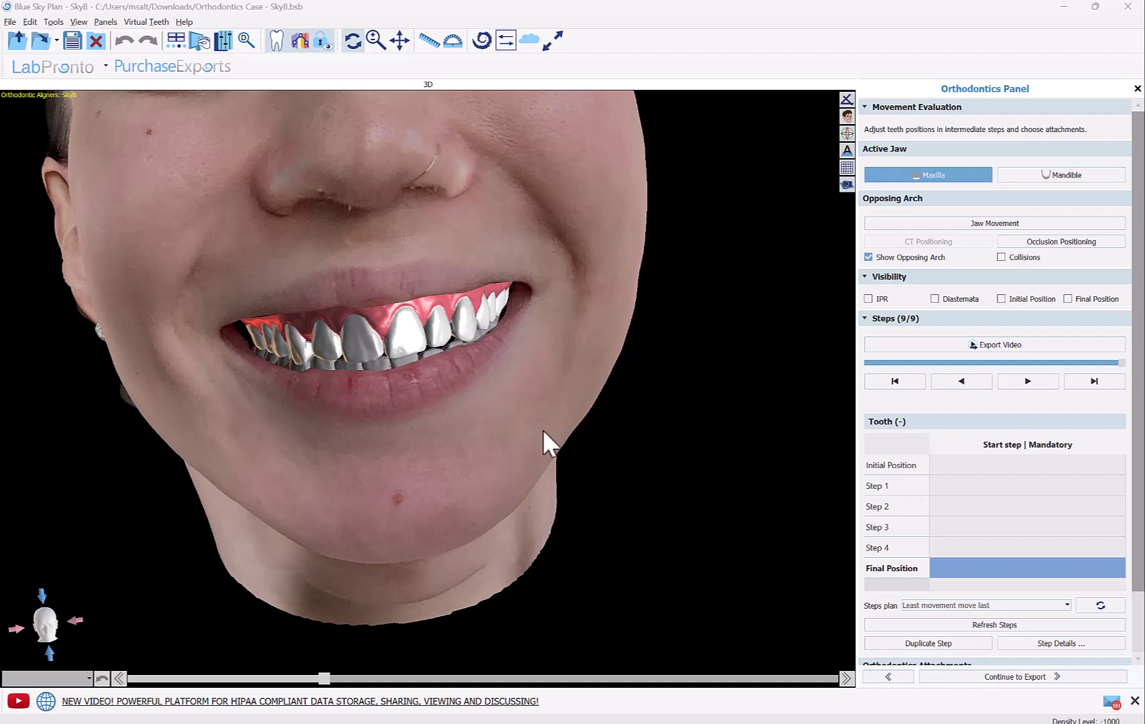
{"action": "left_click", "coordinate": [107, 71]}
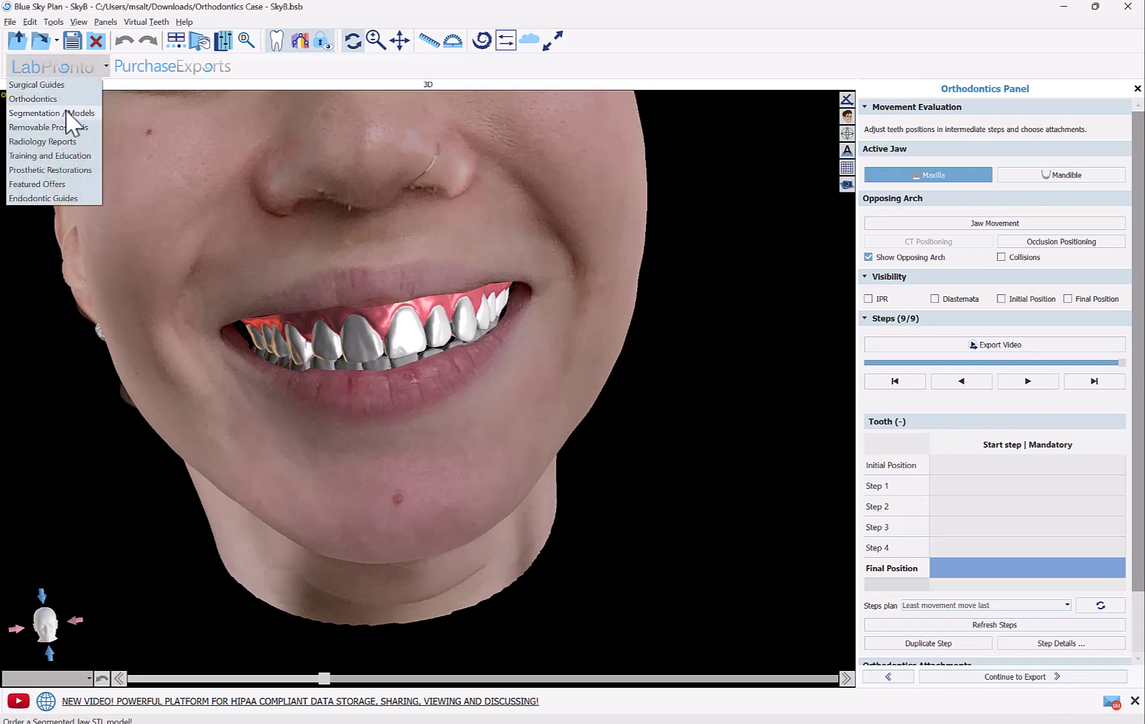
{"action": "left_click", "coordinate": [128, 108]}
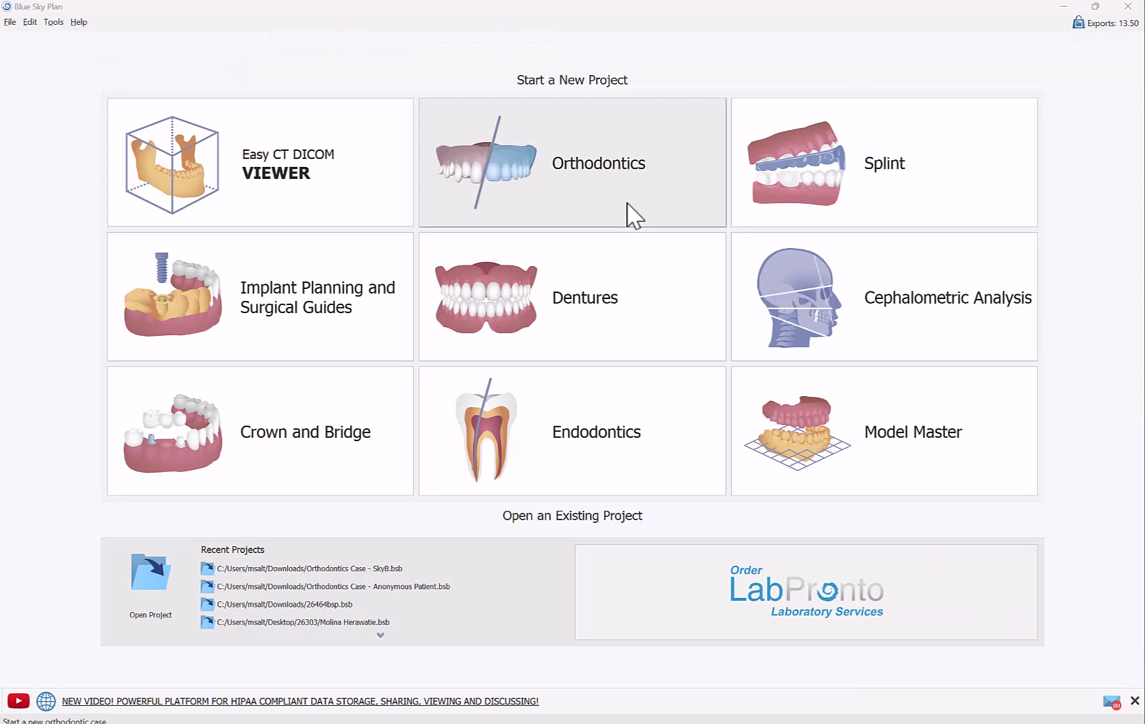
- Start an Orthodontics > Aligners project that begins from imported model files
{"action": "left_click", "coordinate": [627, 204]}
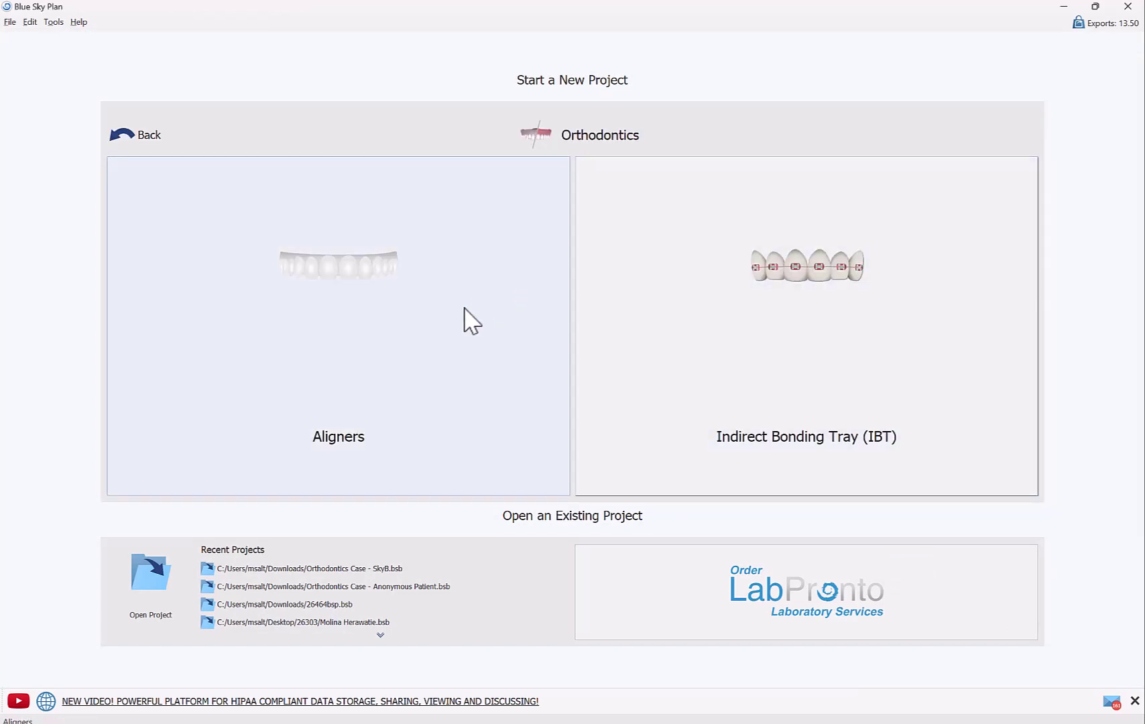
{"action": "left_click", "coordinate": [457, 318]}
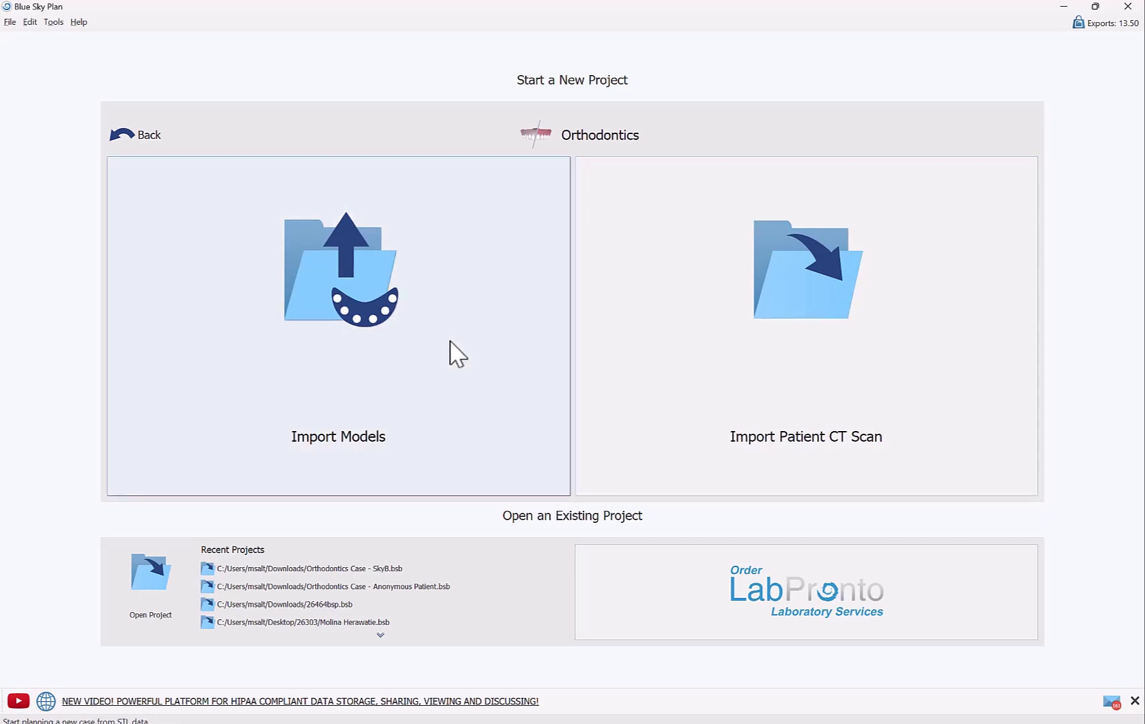
{"action": "left_click", "coordinate": [449, 341]}
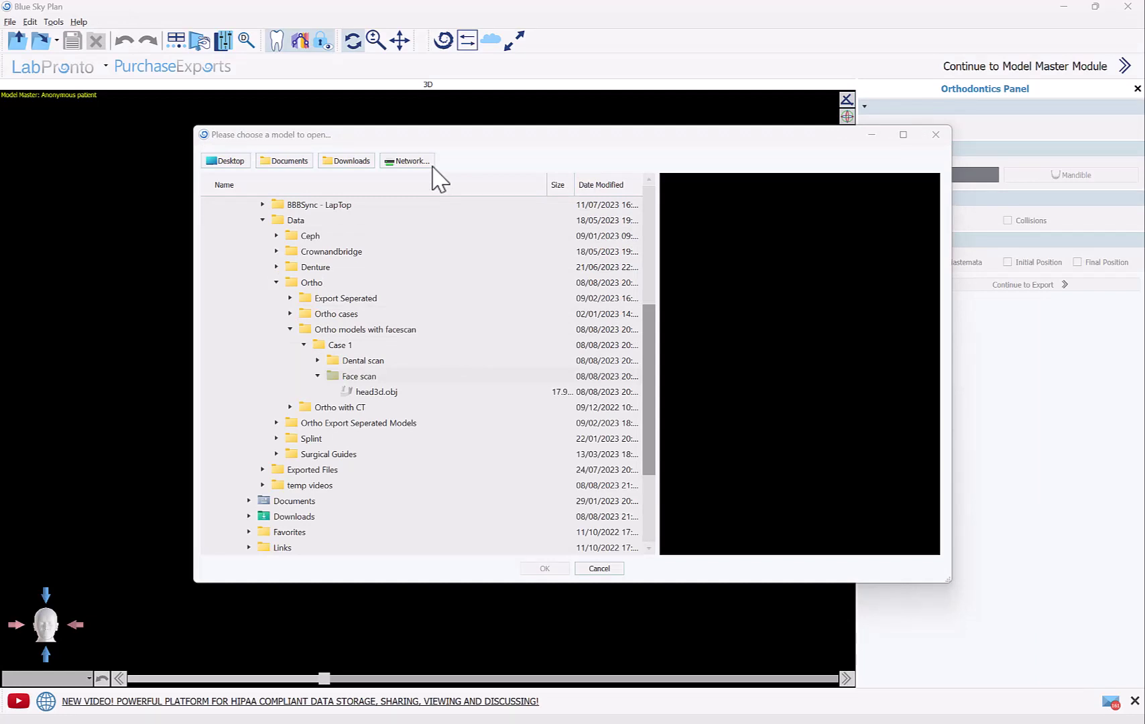
- Import 993169 LowerJawScan.stl and 993169 UpperJawScan.stl from the Dental scan folder
{"action": "left_click", "coordinate": [318, 360]}
{"action": "left_click", "coordinate": [375, 407]}
{"action": "left_click", "coordinate": [318, 438]}
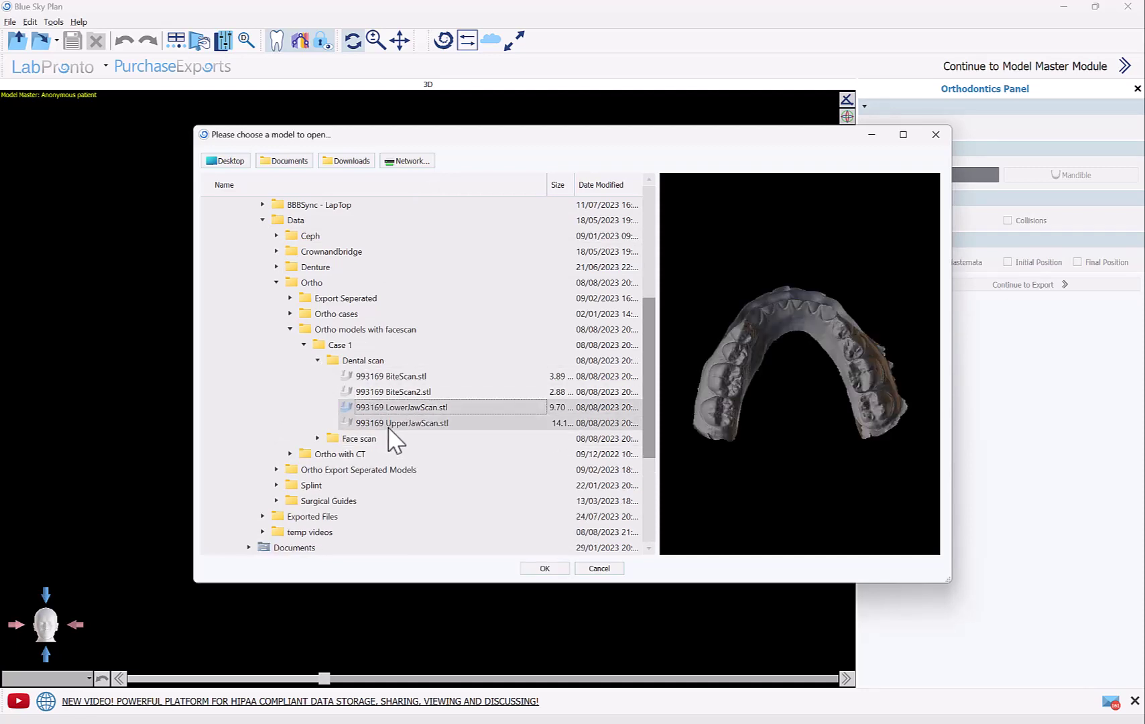
{"action": "left_click", "coordinate": [388, 423]}
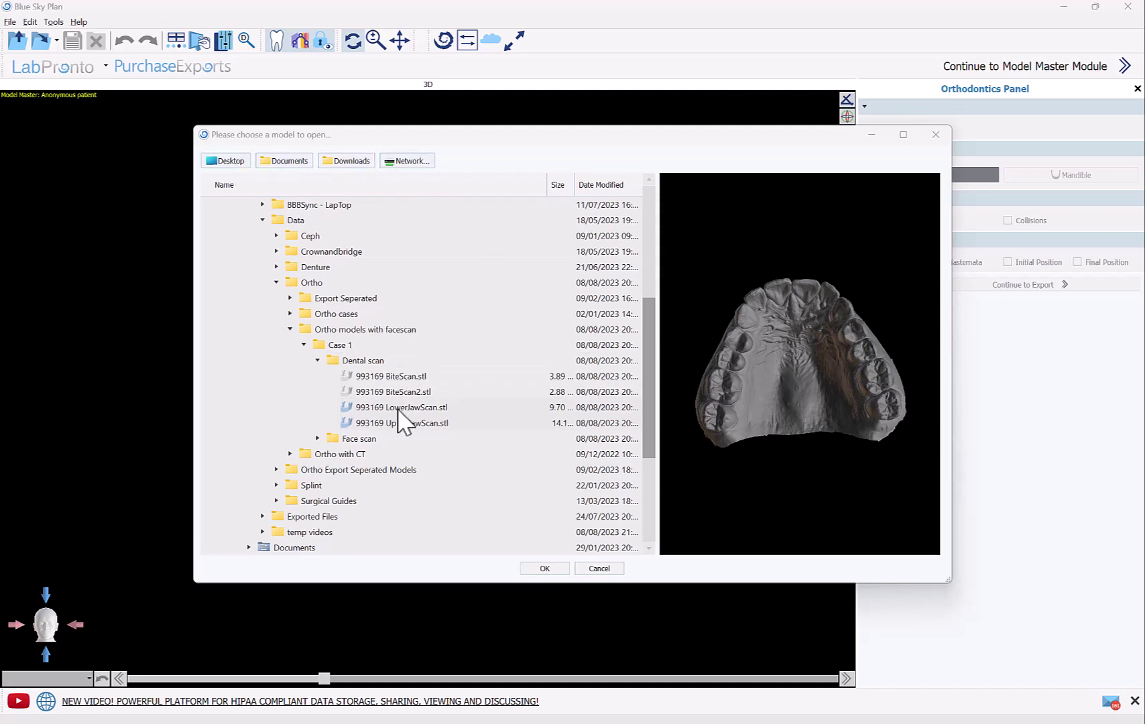
{"action": "left_click", "coordinate": [528, 569]}
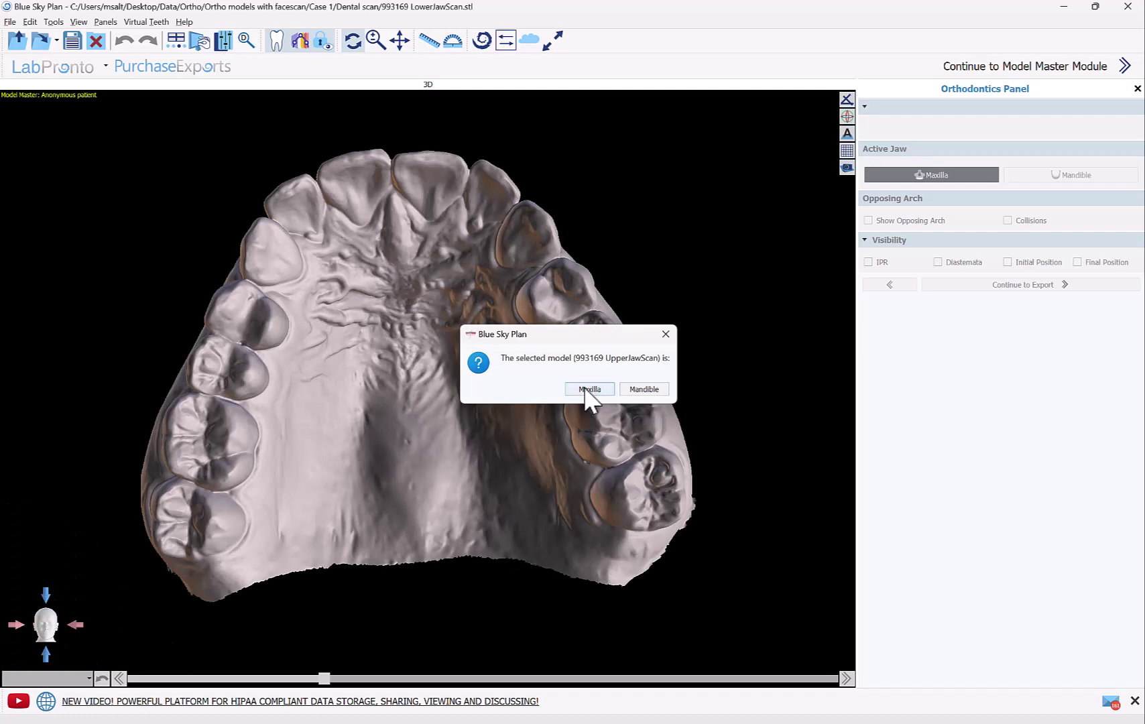
- Mark the upper scan as maxilla, enter the patient's name, and continue to annotation
{"action": "left_click", "coordinate": [584, 389]}
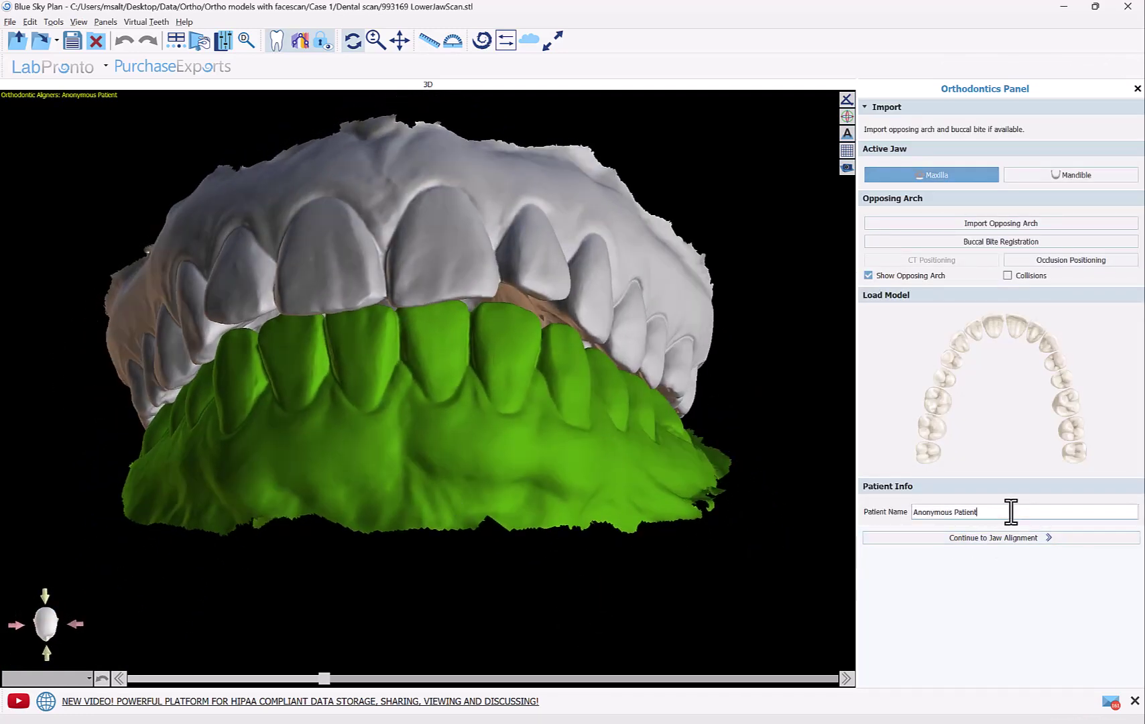
{"action": "left_click_drag", "start_coordinate": [1039, 518], "coordinate": [878, 521]}
{"action": "type", "text": "Sky Blue"}
{"action": "left_click", "coordinate": [909, 539]}
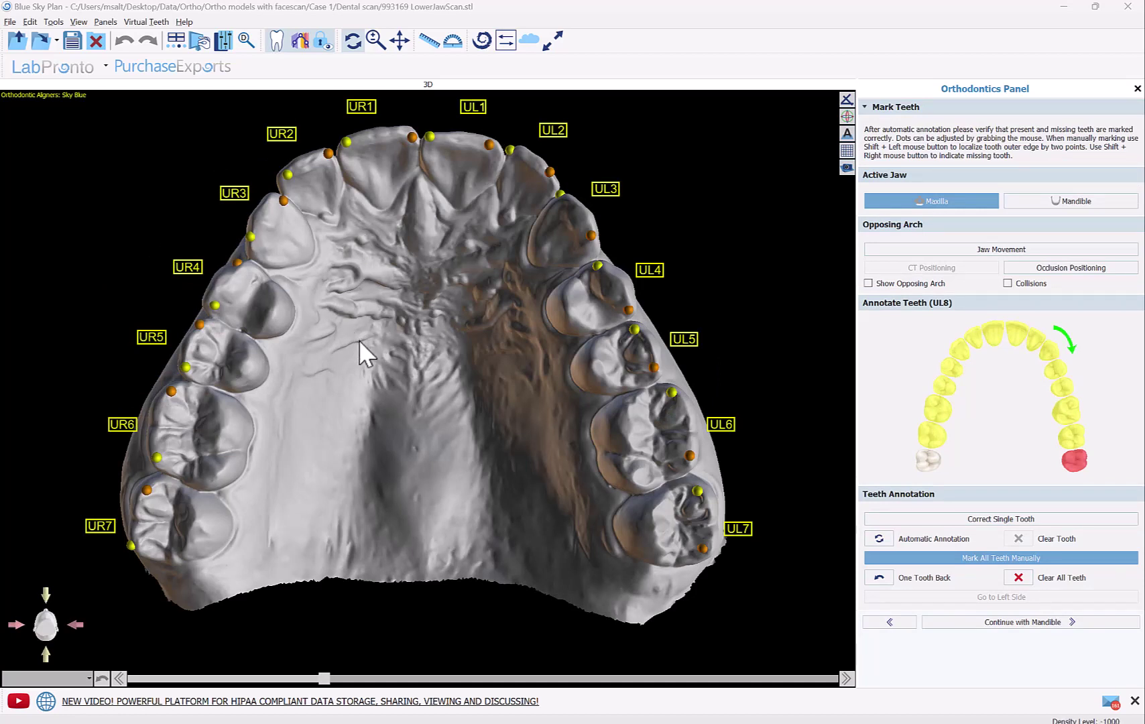
- Accept the UR/UL and LR/LL tooth numbering and check the upper arch's segmented teeth
{"action": "left_click", "coordinate": [1036, 625]}
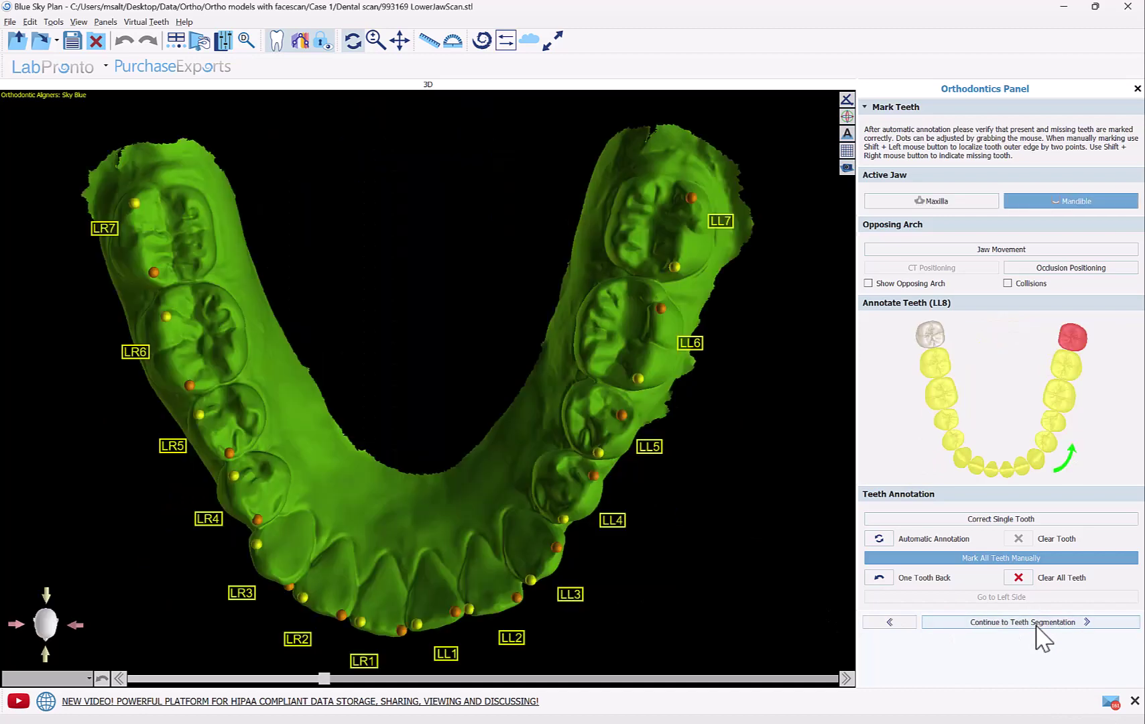
{"action": "left_click", "coordinate": [1036, 627]}
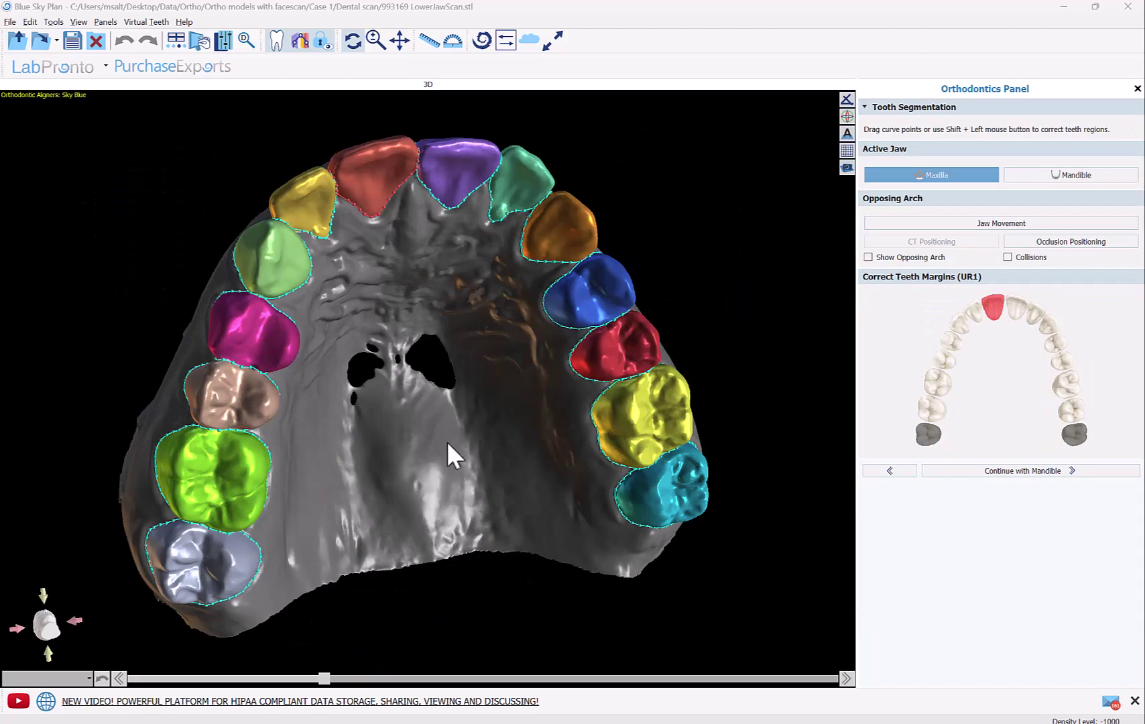
{"action": "mouse_move", "coordinate": [448, 443]}
{"action": "right_mouse_down"}
{"action": "mouse_move", "coordinate": [294, 455]}
{"action": "mouse_move", "coordinate": [437, 470]}
{"action": "mouse_move", "coordinate": [538, 453]}
{"action": "mouse_move", "coordinate": [493, 582]}
{"action": "mouse_move", "coordinate": [485, 669]}
{"action": "mouse_move", "coordinate": [435, 530]}
{"action": "mouse_move", "coordinate": [365, 449]}
{"action": "mouse_move", "coordinate": [271, 456]}
{"action": "mouse_move", "coordinate": [367, 475]}
{"action": "mouse_move", "coordinate": [416, 558]}
{"action": "mouse_move", "coordinate": [456, 553]}
{"action": "mouse_move", "coordinate": [455, 519]}
{"action": "mouse_move", "coordinate": [413, 438]}
{"action": "mouse_move", "coordinate": [278, 451]}
{"action": "mouse_move", "coordinate": [490, 441]}
{"action": "mouse_move", "coordinate": [444, 490]}
{"action": "mouse_move", "coordinate": [450, 381]}
{"action": "mouse_move", "coordinate": [455, 440]}
{"action": "right_mouse_up"}
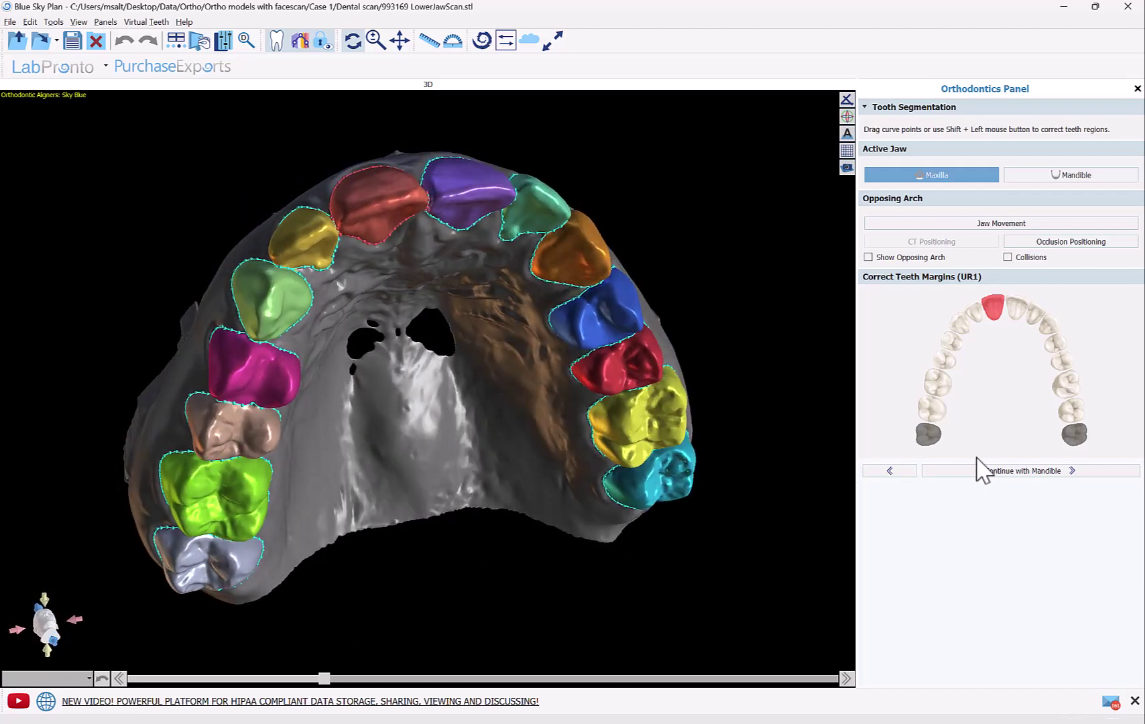
- On the mandible, redraw the LL7 molar margin, then proceed to Model Trimming
{"action": "left_click", "coordinate": [991, 474]}
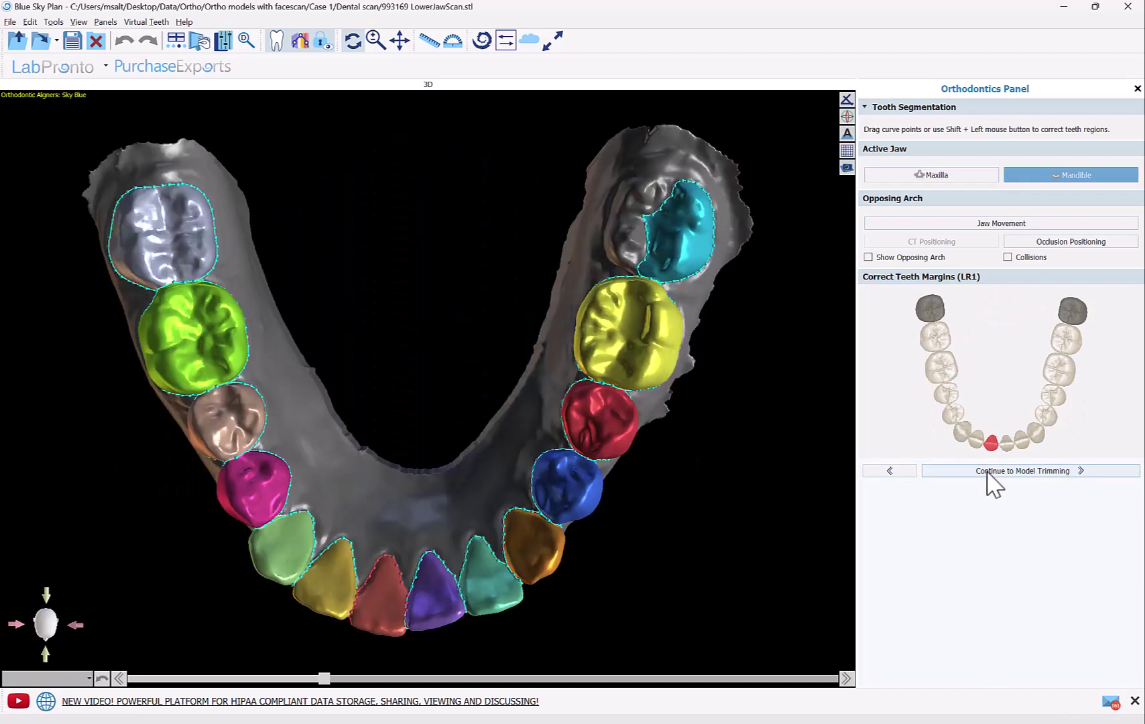
{"action": "right_click_drag", "start_coordinate": [439, 658], "coordinate": [567, 483]}
{"action": "left_click", "coordinate": [649, 192]}
{"action": "mouse_move", "coordinate": [613, 232]}
{"action": "left_mouse_down", "text": "shift"}
{"action": "mouse_move", "coordinate": [569, 211]}
{"action": "mouse_move", "coordinate": [563, 167]}
{"action": "mouse_move", "coordinate": [580, 139]}
{"action": "mouse_move", "coordinate": [630, 134]}
{"action": "left_mouse_up", "text": "shift"}
{"action": "right_click_drag", "start_coordinate": [724, 372], "coordinate": [700, 345]}
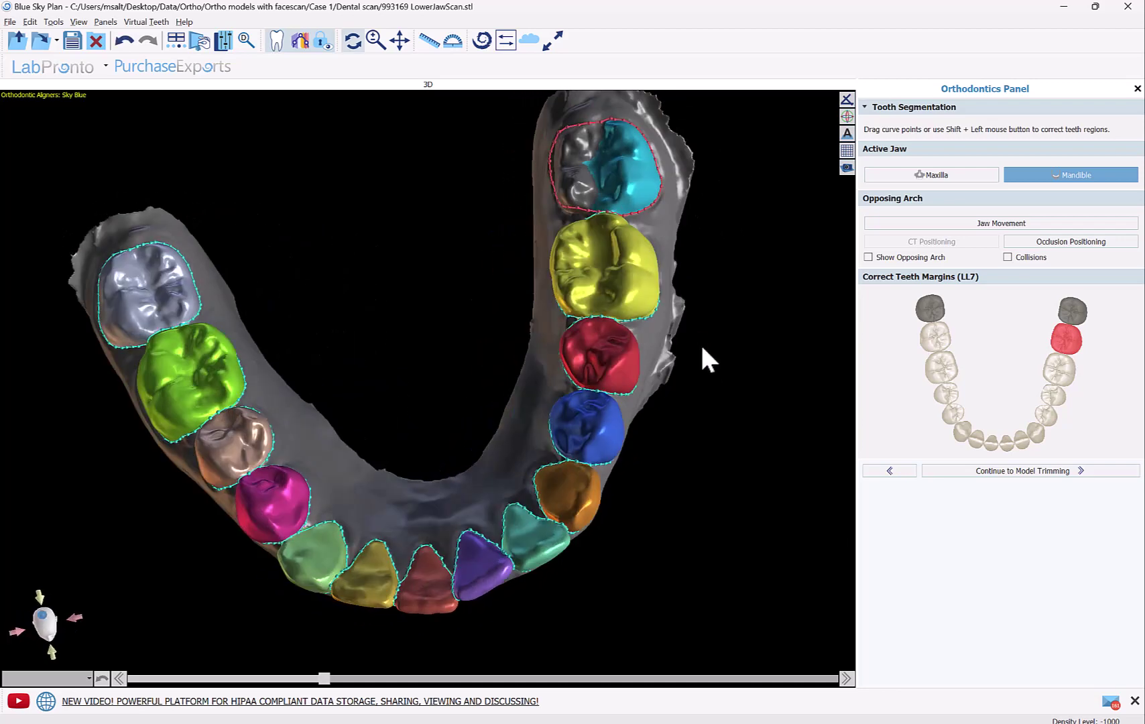
{"action": "left_click", "coordinate": [975, 470]}
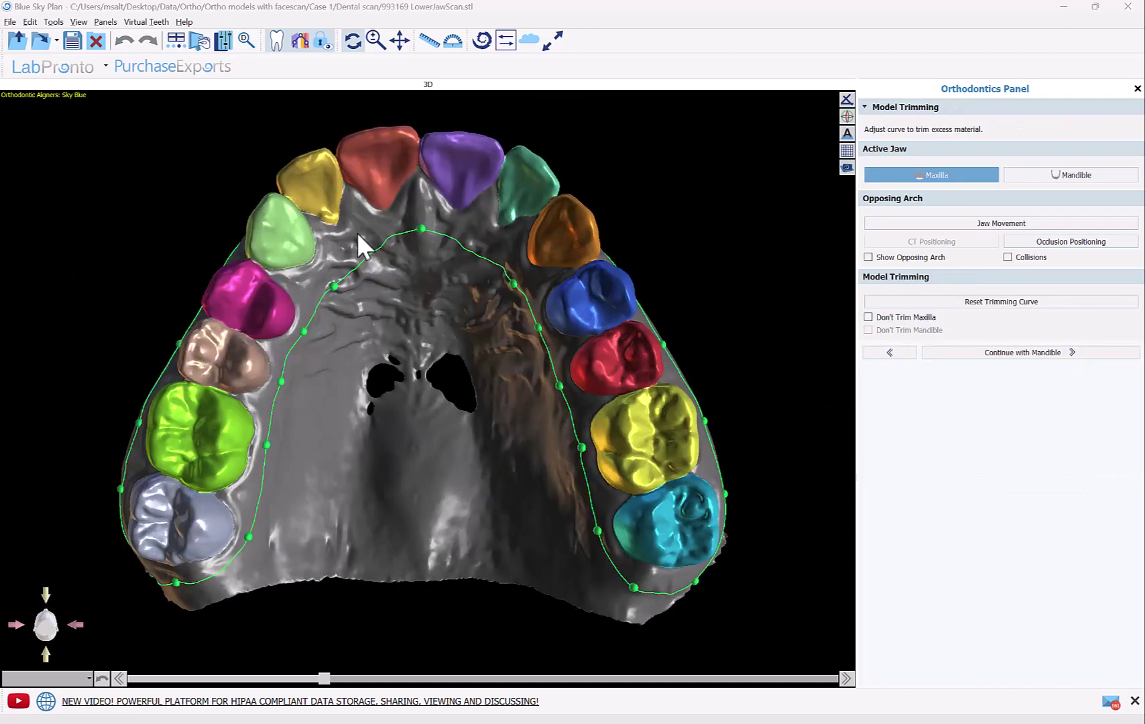
- Check the upper and lower trim lines, then trim both models for Teeth Moving
{"action": "left_click_drag", "start_coordinate": [357, 231], "coordinate": [179, 449]}
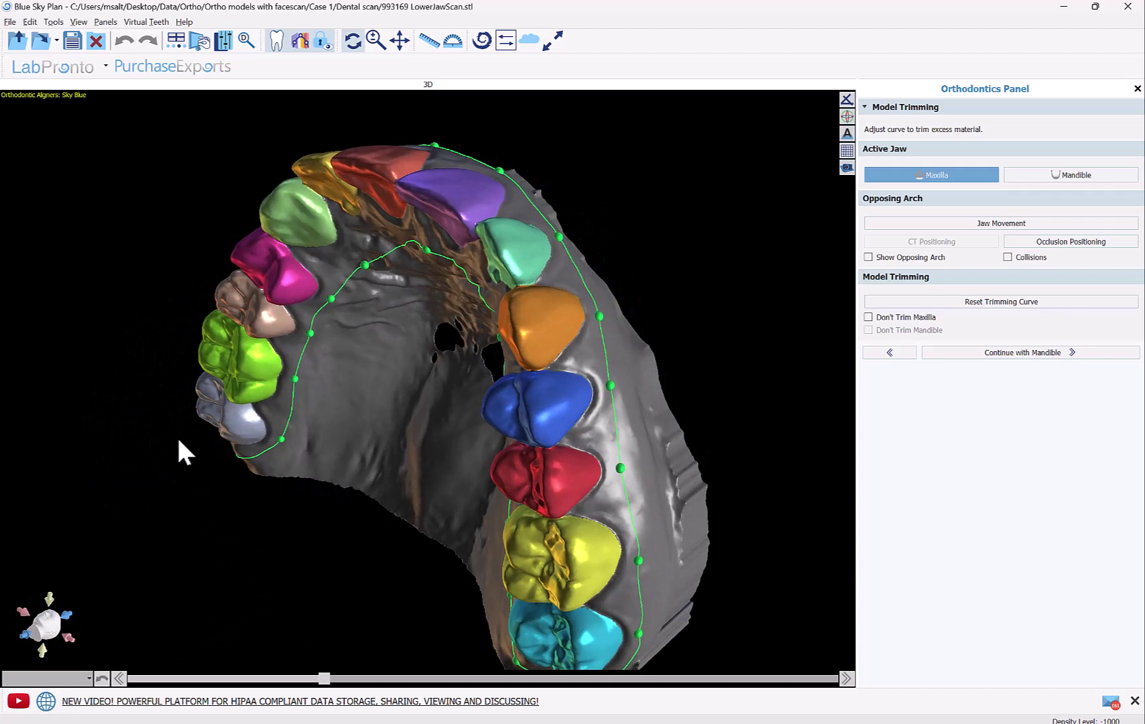
{"action": "left_click", "coordinate": [1014, 356]}
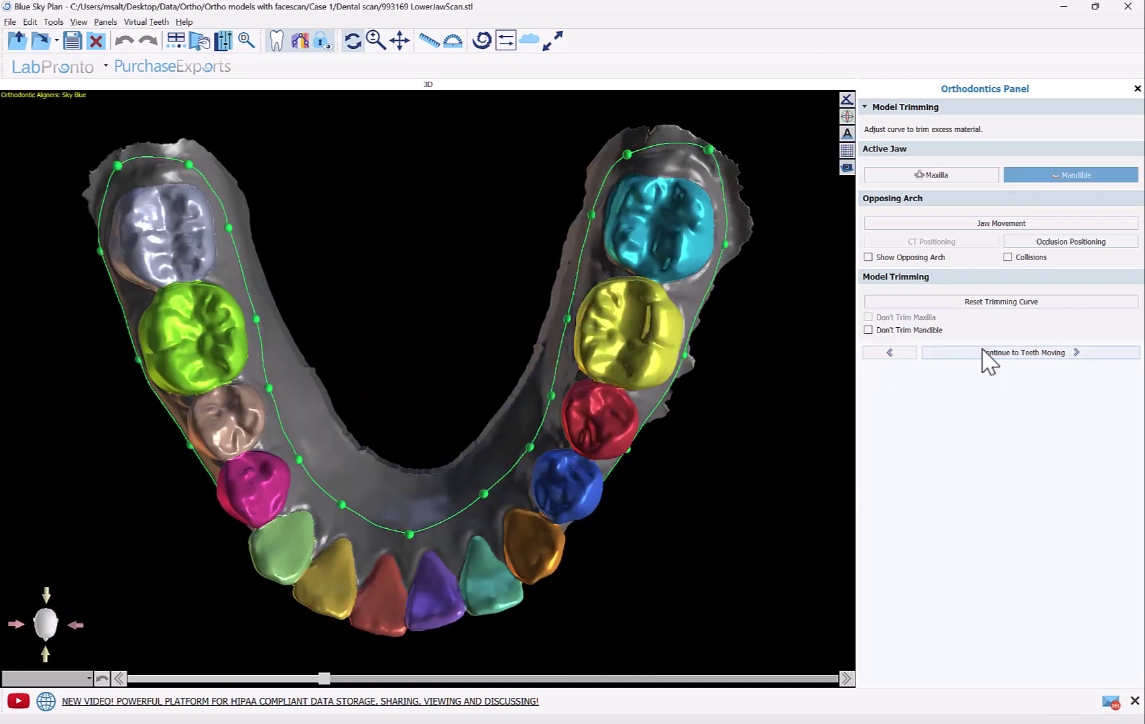
{"action": "left_click_drag", "start_coordinate": [406, 660], "coordinate": [488, 332]}
{"action": "left_click", "coordinate": [1079, 353]}
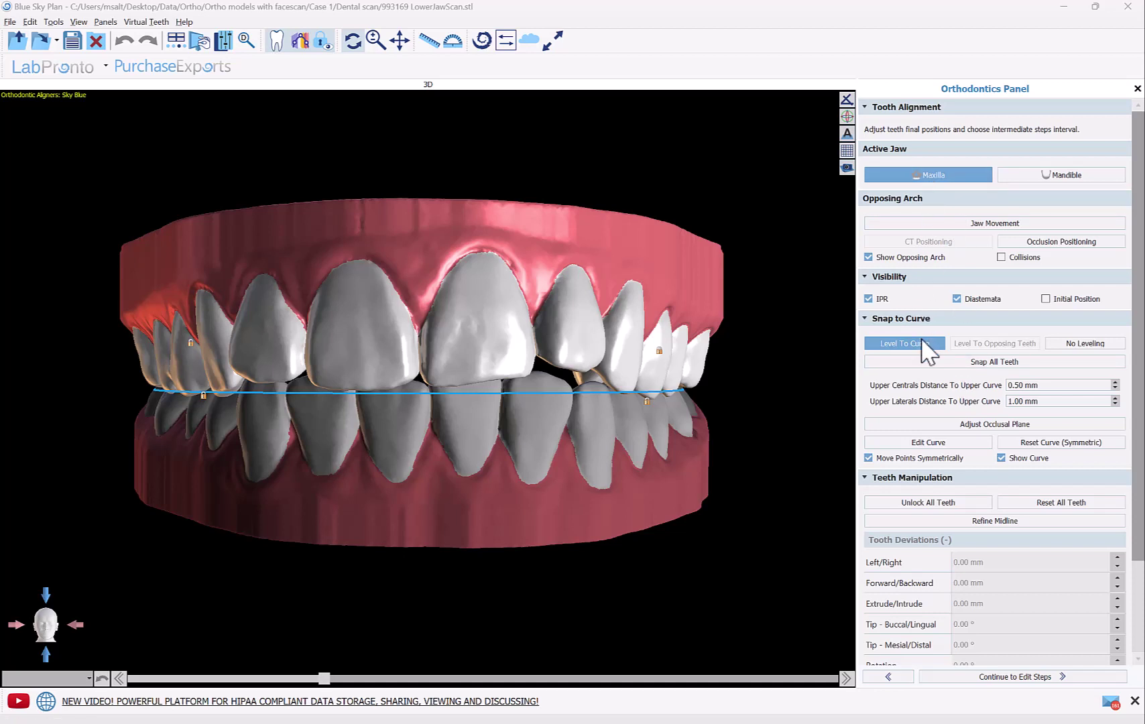
- Snap all upper teeth to the arch curve and lower teeth level with opposing teeth
{"action": "left_click", "coordinate": [935, 365]}
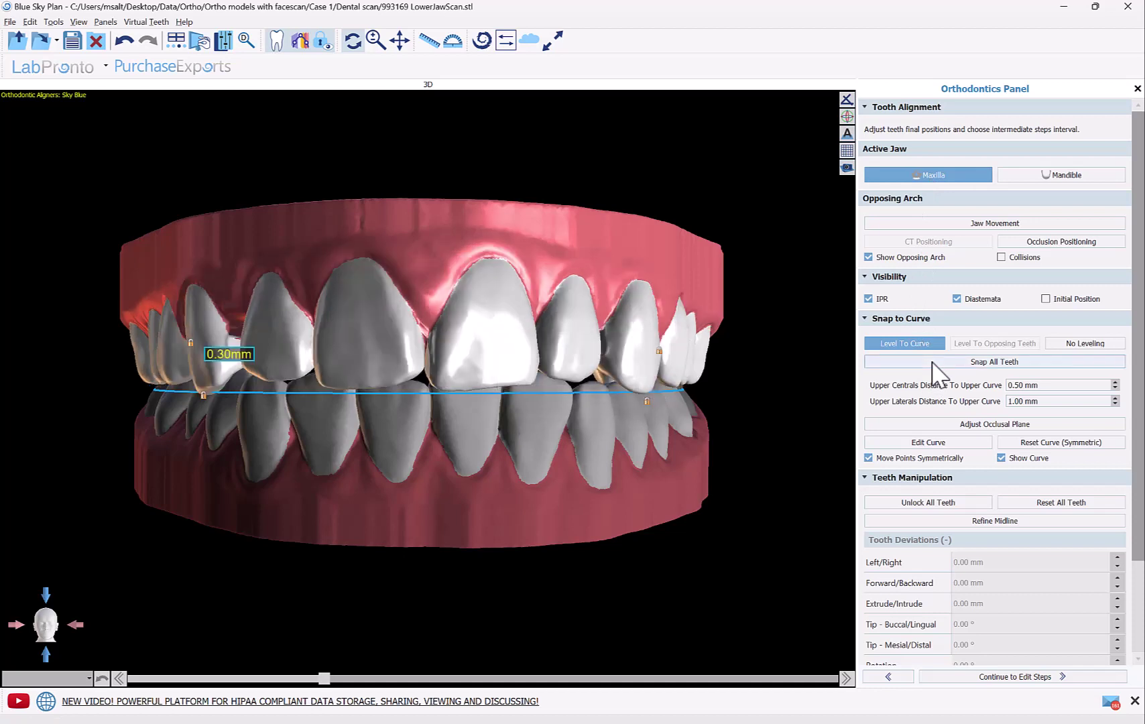
{"action": "left_click", "coordinate": [1044, 172]}
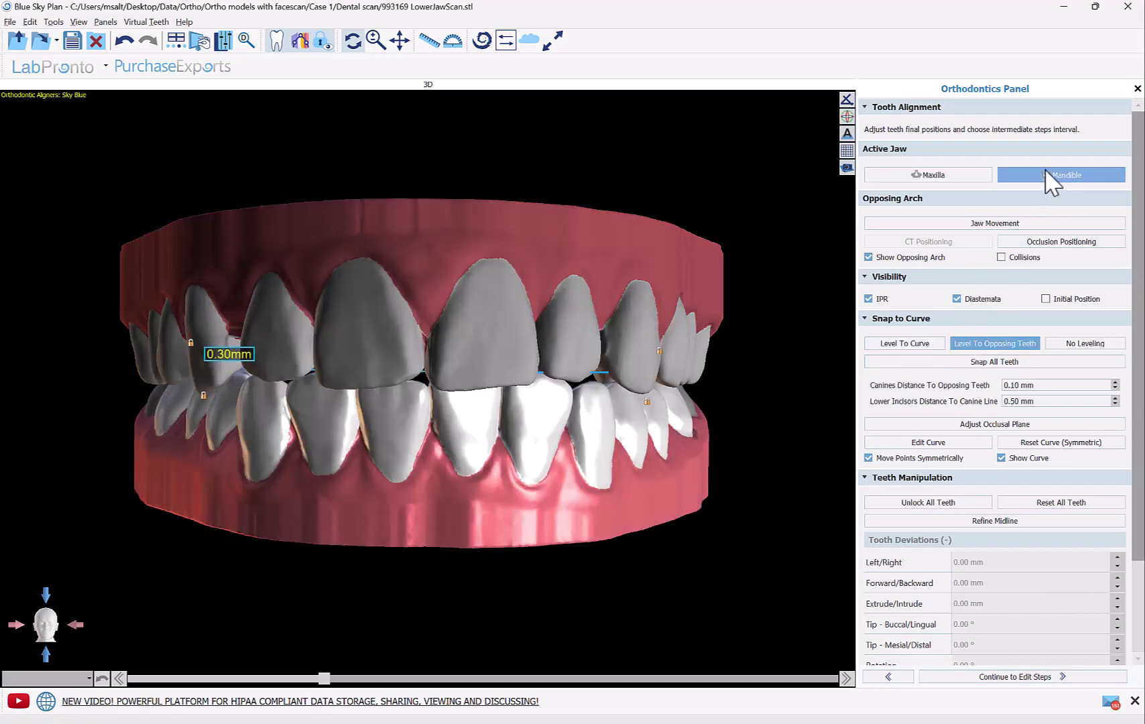
{"action": "left_click", "coordinate": [1009, 363]}
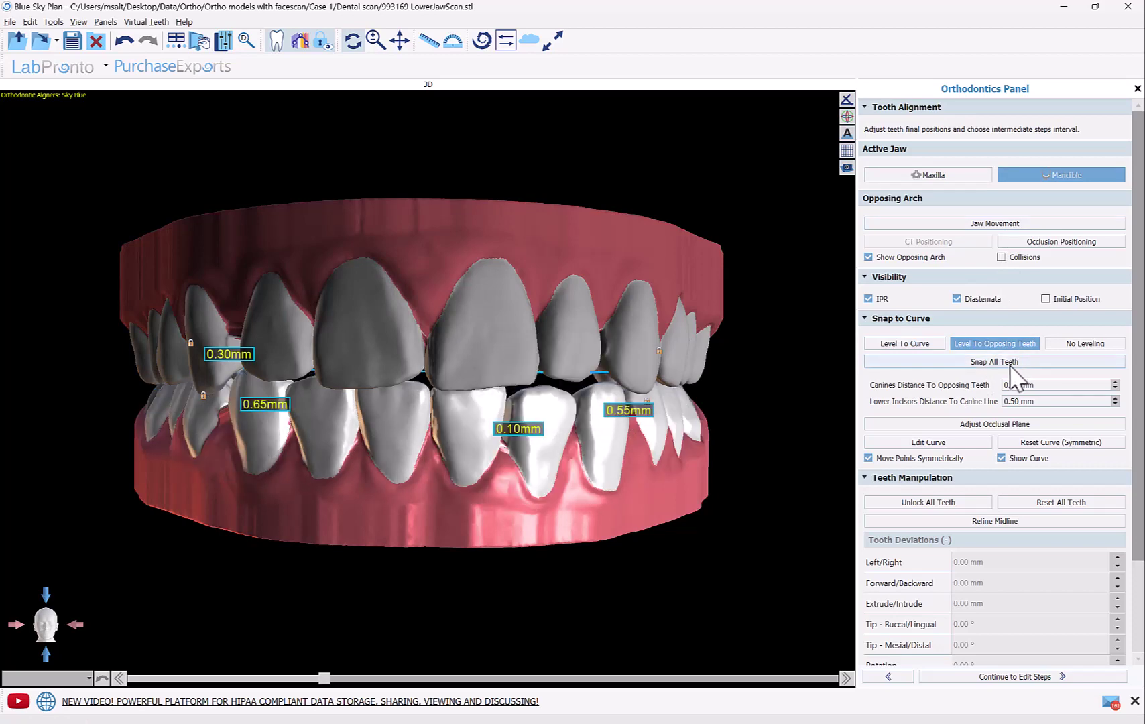
{"action": "left_click_drag", "start_coordinate": [546, 597], "coordinate": [473, 575]}
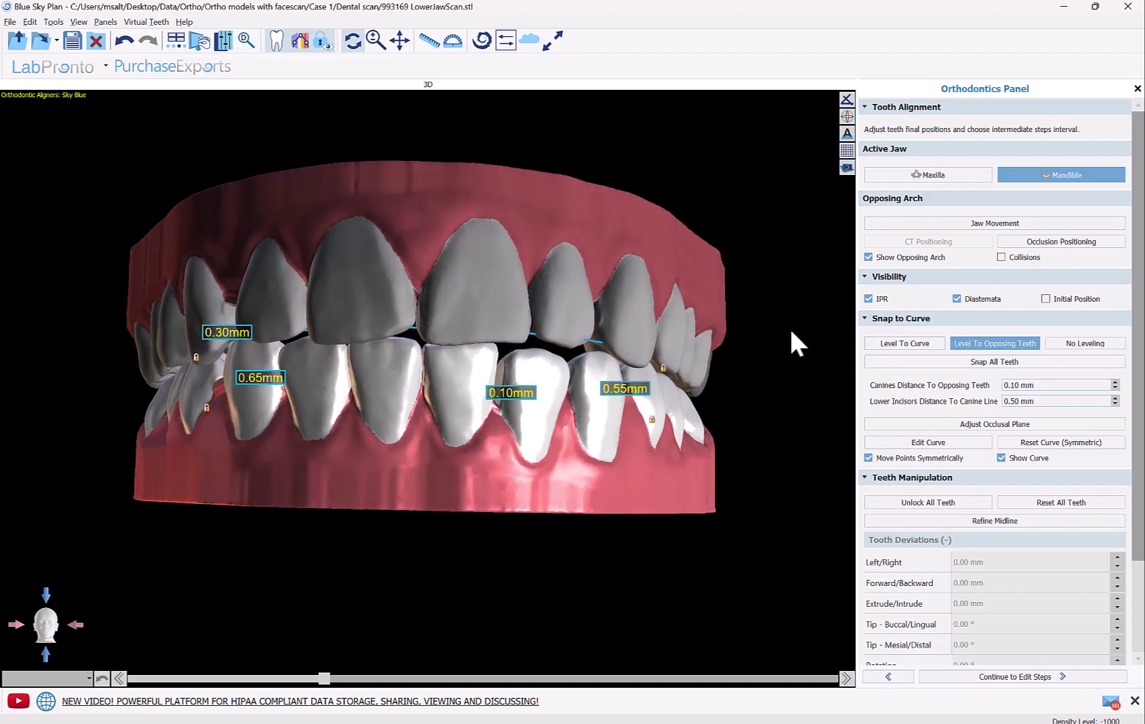
{"action": "left_click", "coordinate": [920, 443]}
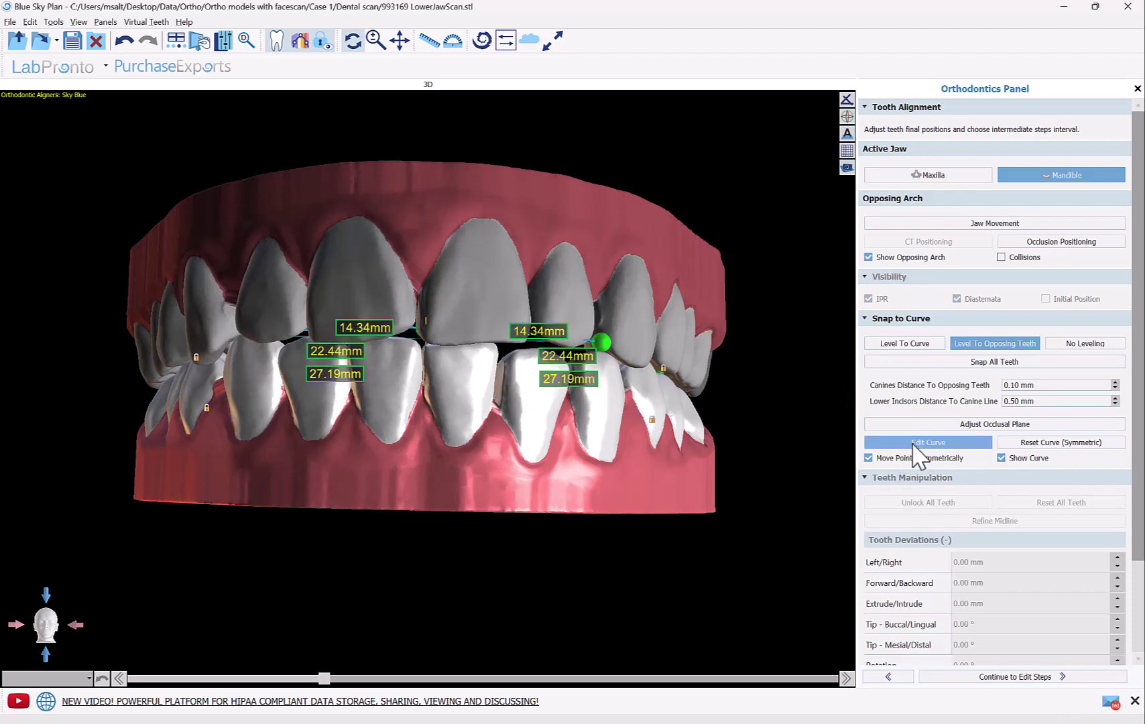
{"action": "left_click", "coordinate": [914, 443]}
{"action": "left_click", "coordinate": [559, 310]}
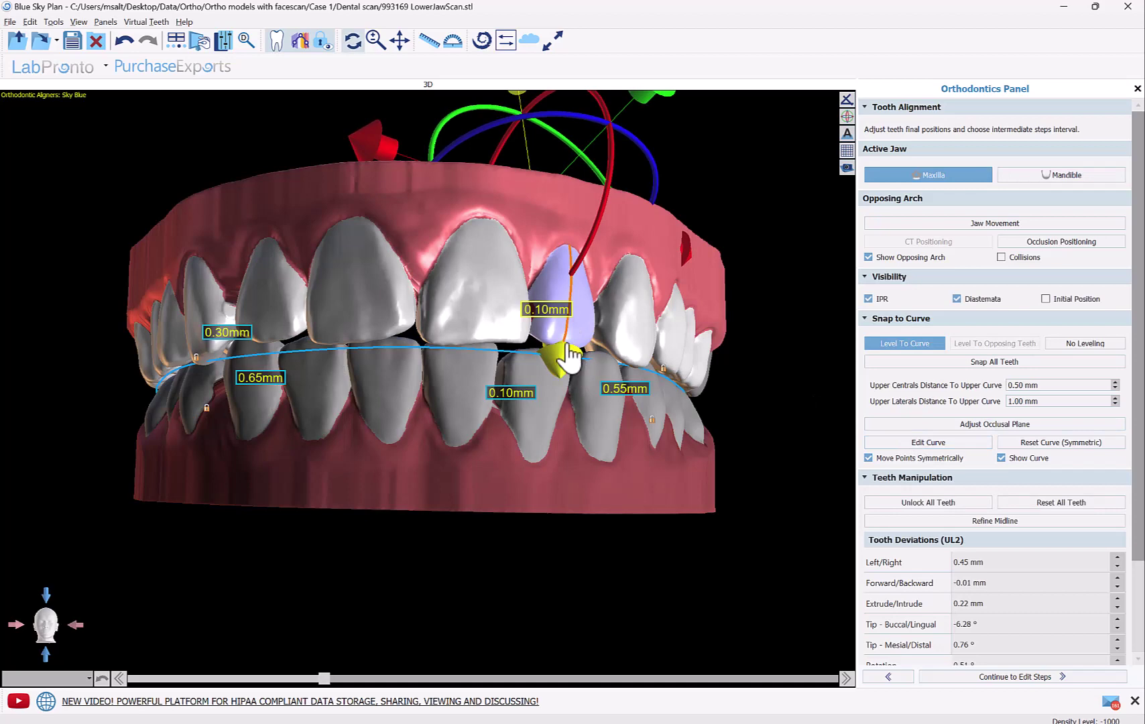
{"action": "left_click_drag", "start_coordinate": [390, 515], "coordinate": [362, 559]}
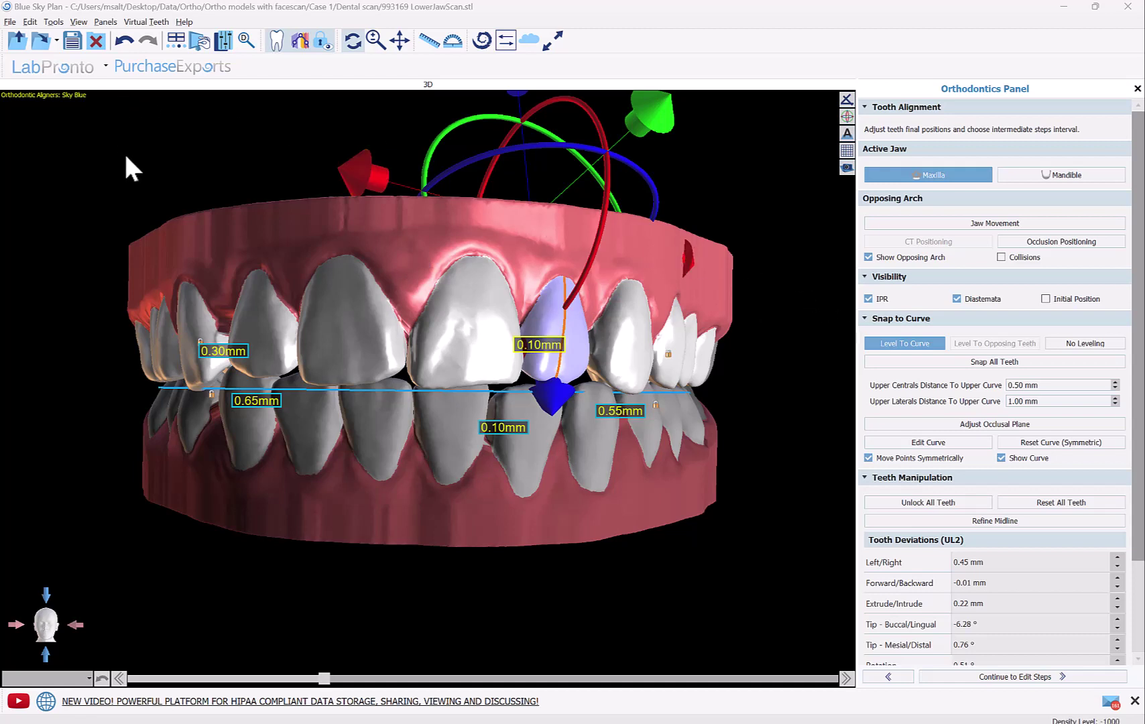
{"action": "left_click", "coordinate": [225, 156]}
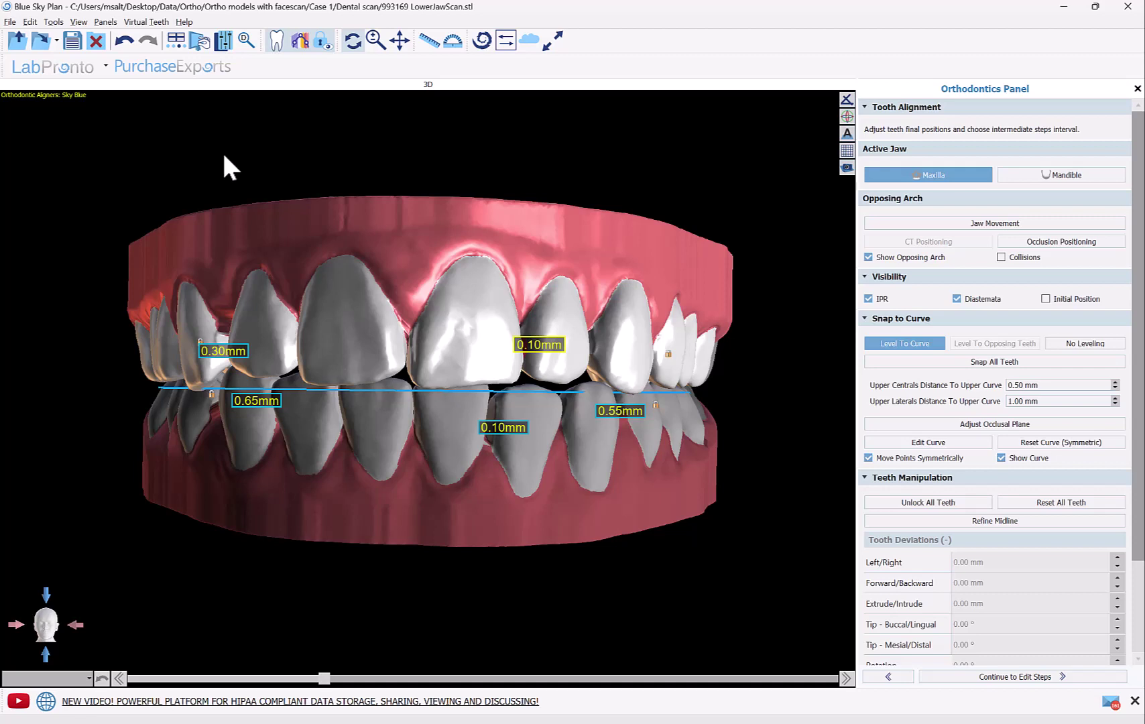
- Load head3d.obj from Case 1 > Face scan through File > Import Face Scan
{"action": "left_click", "coordinate": [9, 22]}
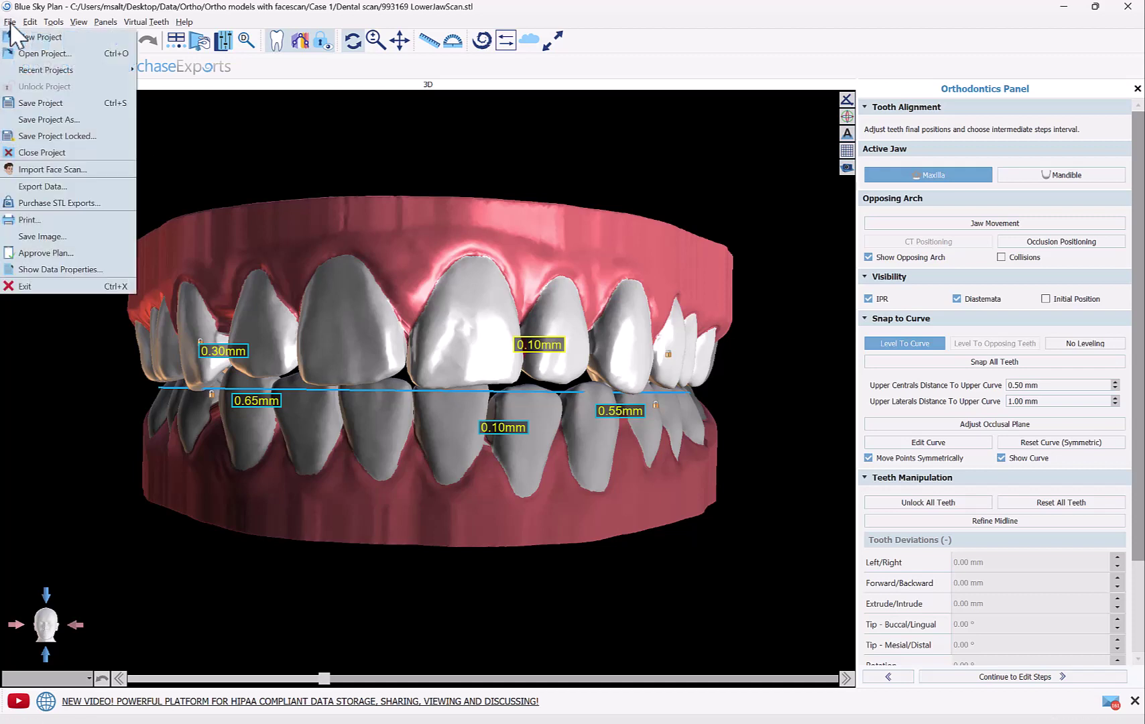
{"action": "left_click", "coordinate": [44, 171]}
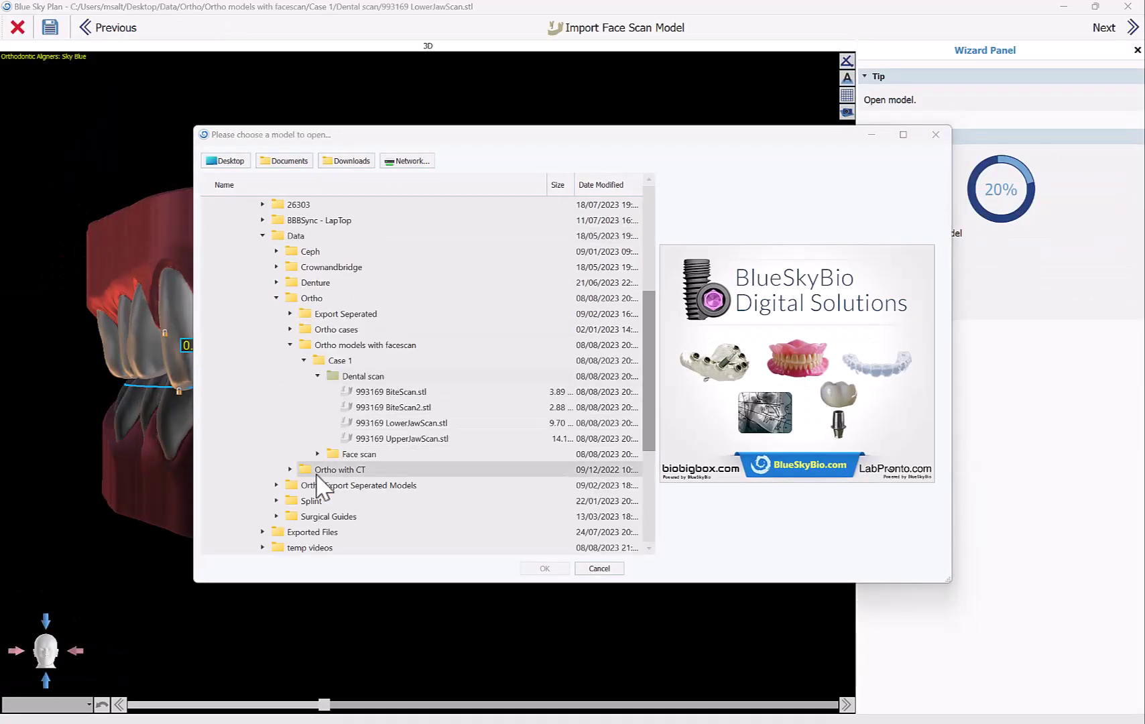
{"action": "left_click", "coordinate": [341, 453]}
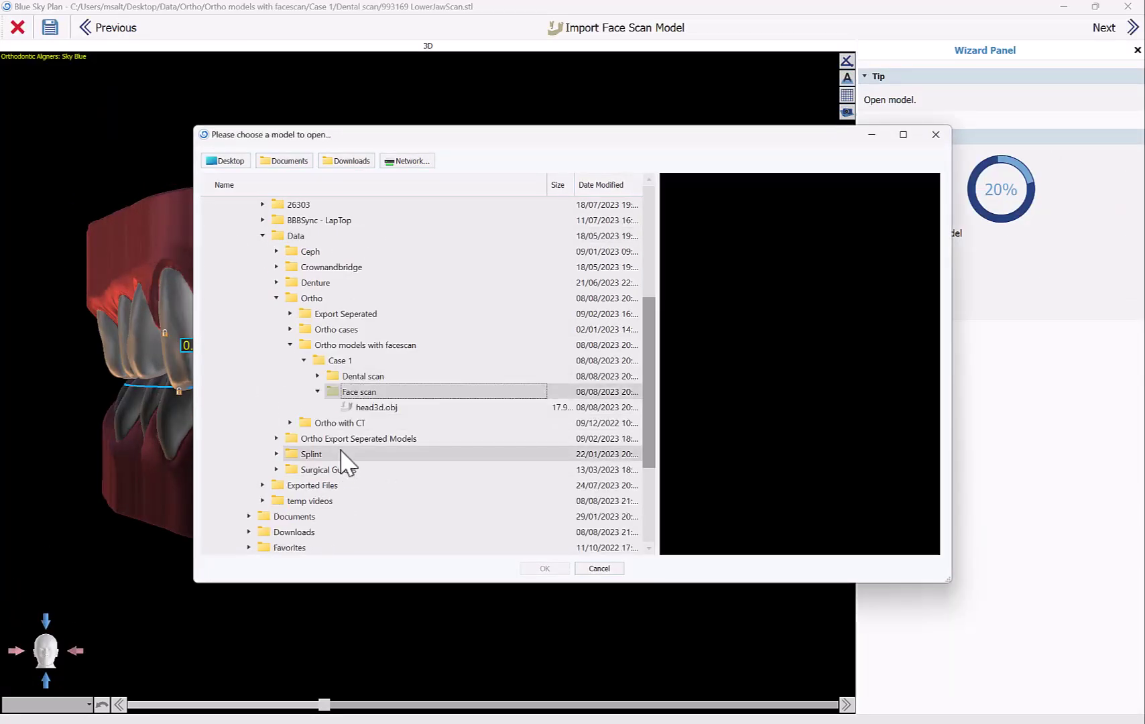
{"action": "left_click", "coordinate": [370, 409]}
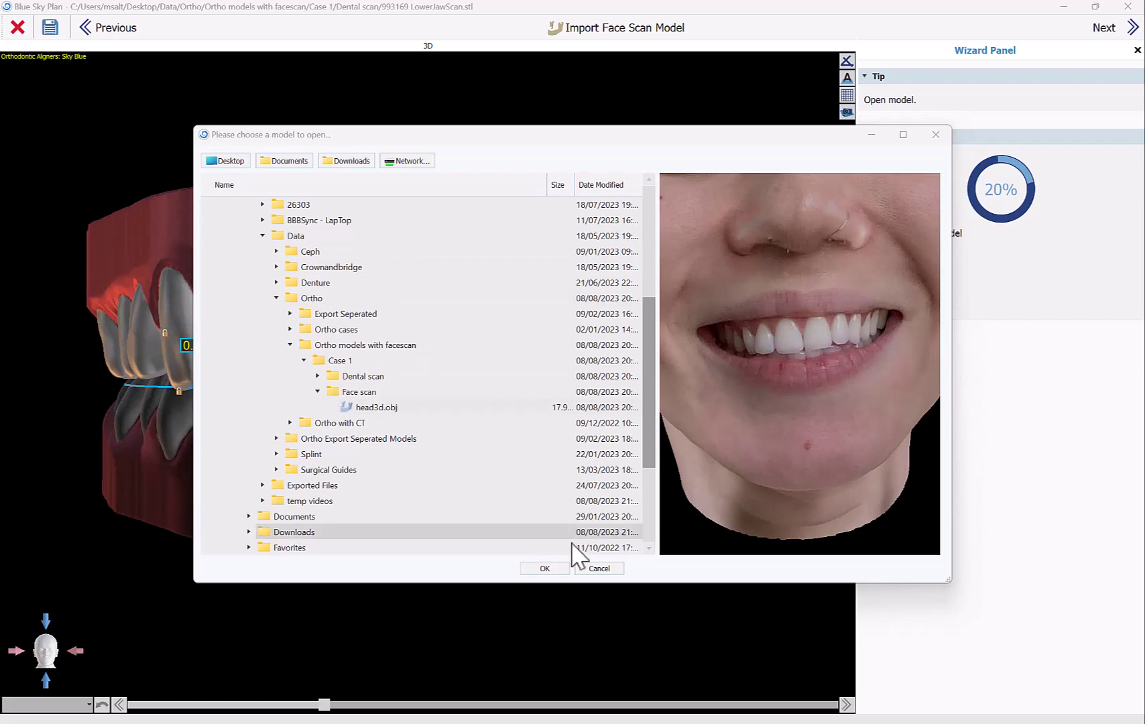
{"action": "left_click", "coordinate": [557, 570]}
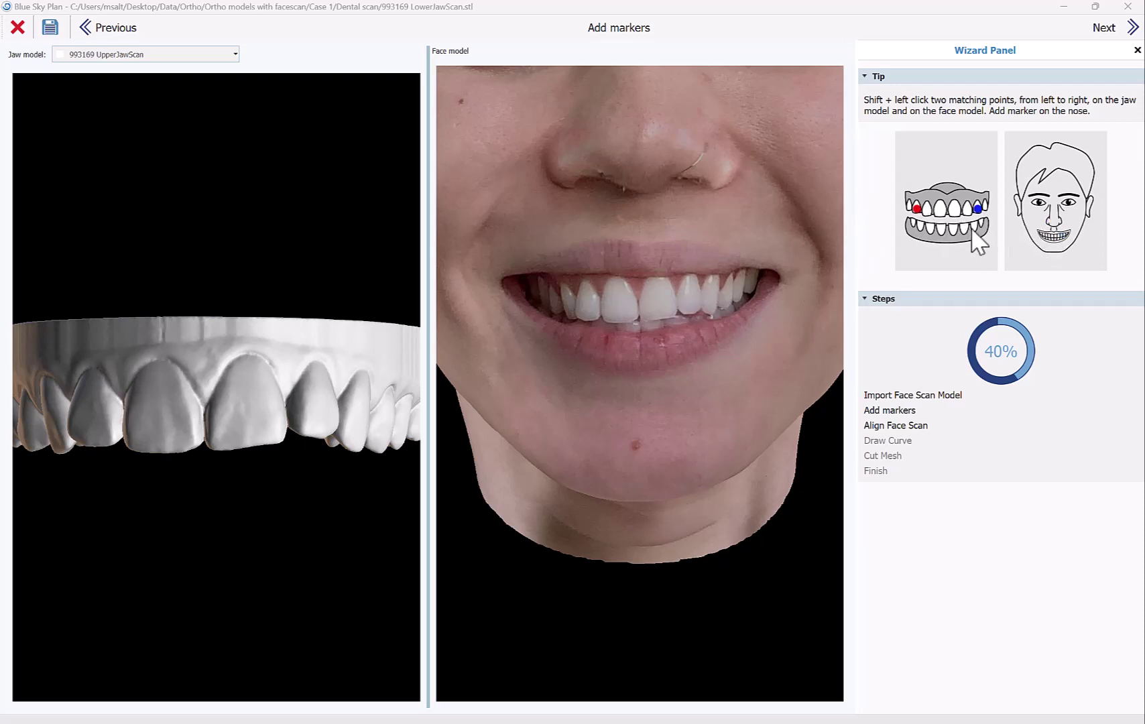
- Place matching red and blue tooth markers on jaw and face, plus a nose marker, then continue
{"action": "left_click", "coordinate": [57, 451], "text": "shift"}
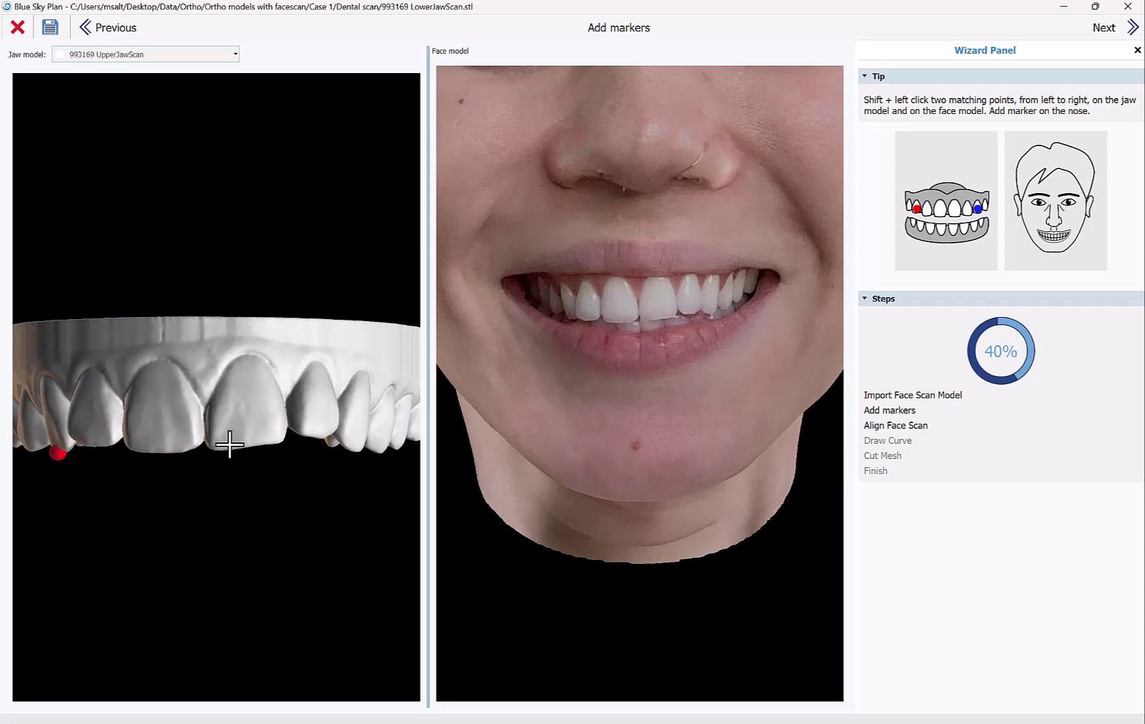
{"action": "left_click", "coordinate": [357, 447], "text": "shift"}
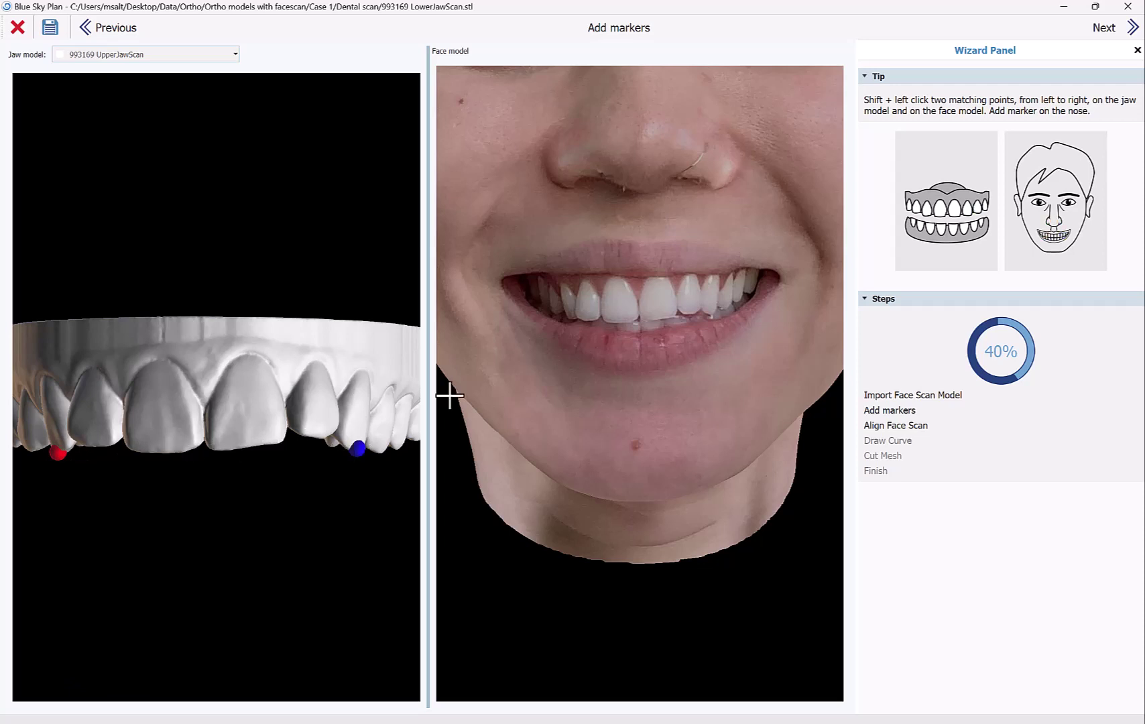
{"action": "left_click", "coordinate": [569, 315], "text": "shift"}
{"action": "left_click", "coordinate": [711, 309], "text": "shift"}
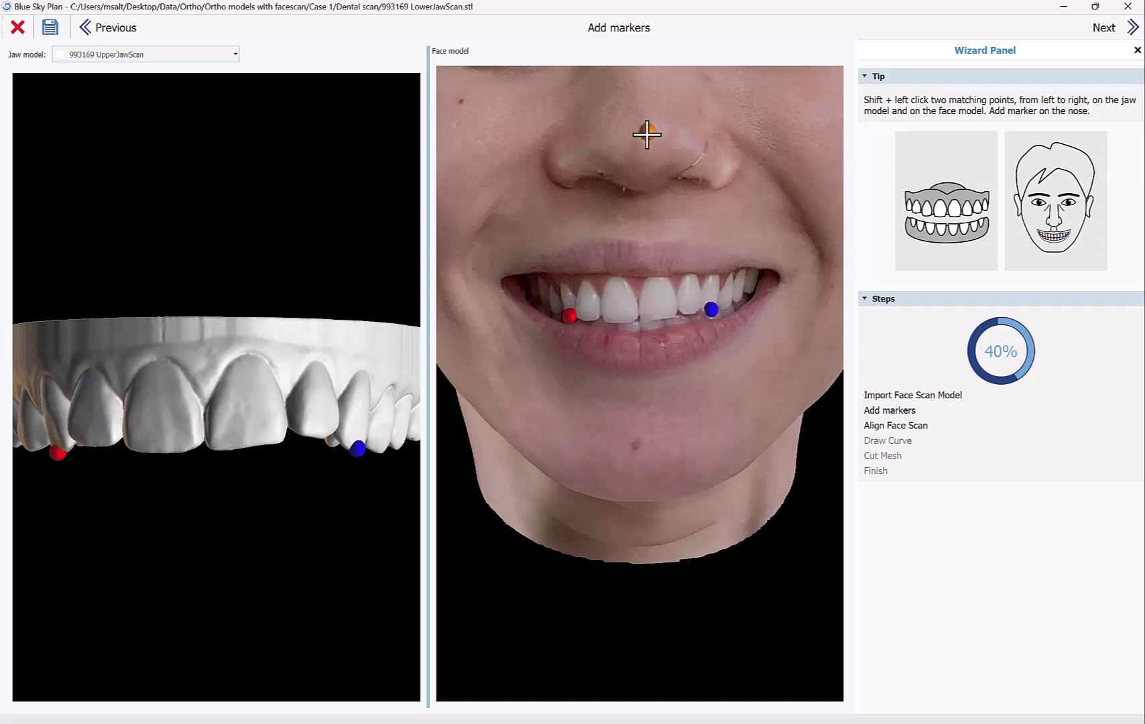
{"action": "left_click", "coordinate": [647, 132], "text": "shift"}
{"action": "left_click", "coordinate": [1106, 30]}
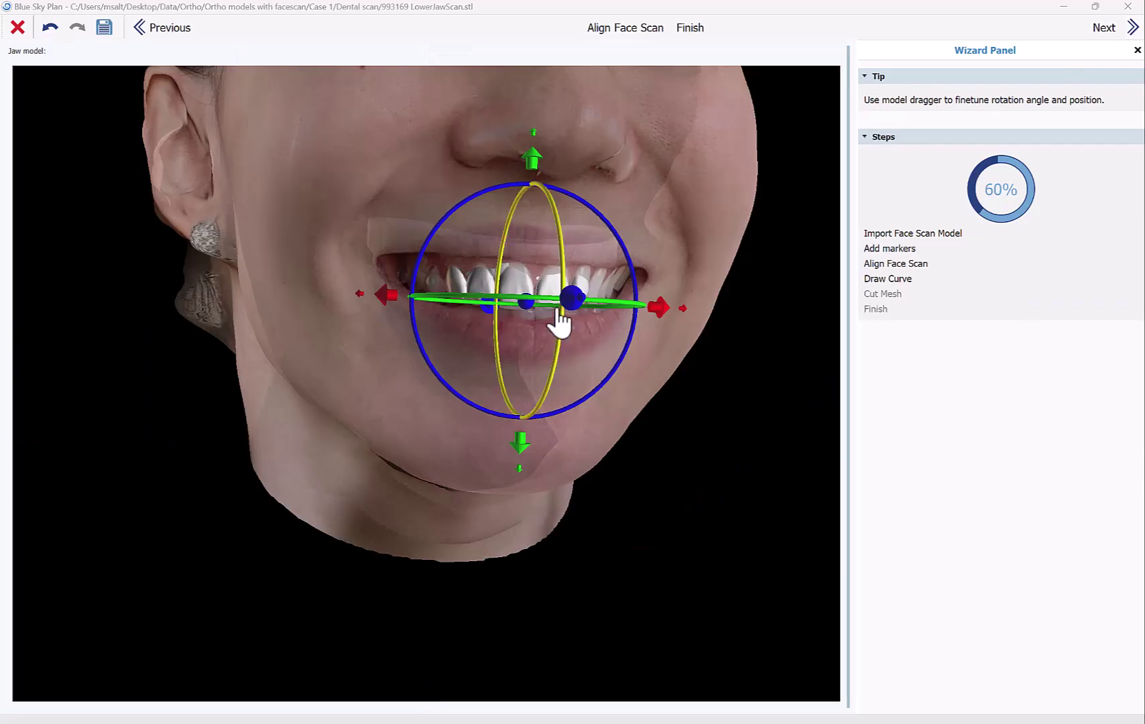
- Nudge the jaw model sideways and upward to sit within the face scan's smile, then advance to Draw Curve
{"action": "left_click_drag", "start_coordinate": [558, 312], "coordinate": [567, 306]}
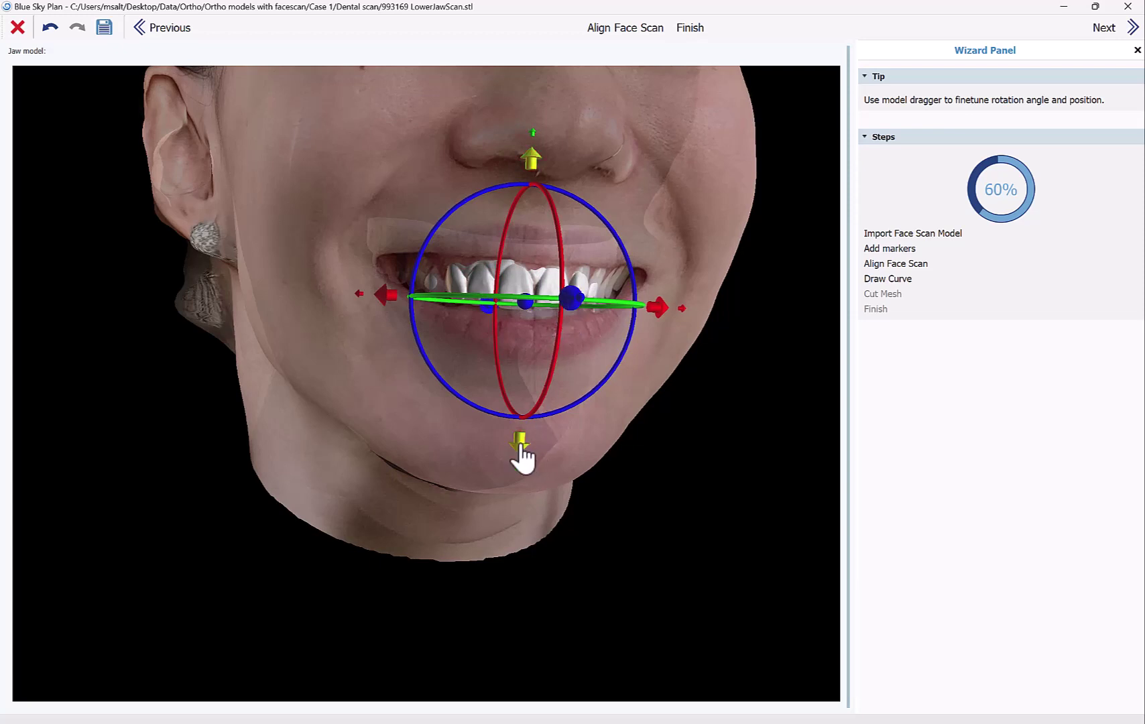
{"action": "left_click_drag", "start_coordinate": [521, 449], "coordinate": [528, 447]}
{"action": "left_click_drag", "start_coordinate": [572, 305], "coordinate": [571, 307]}
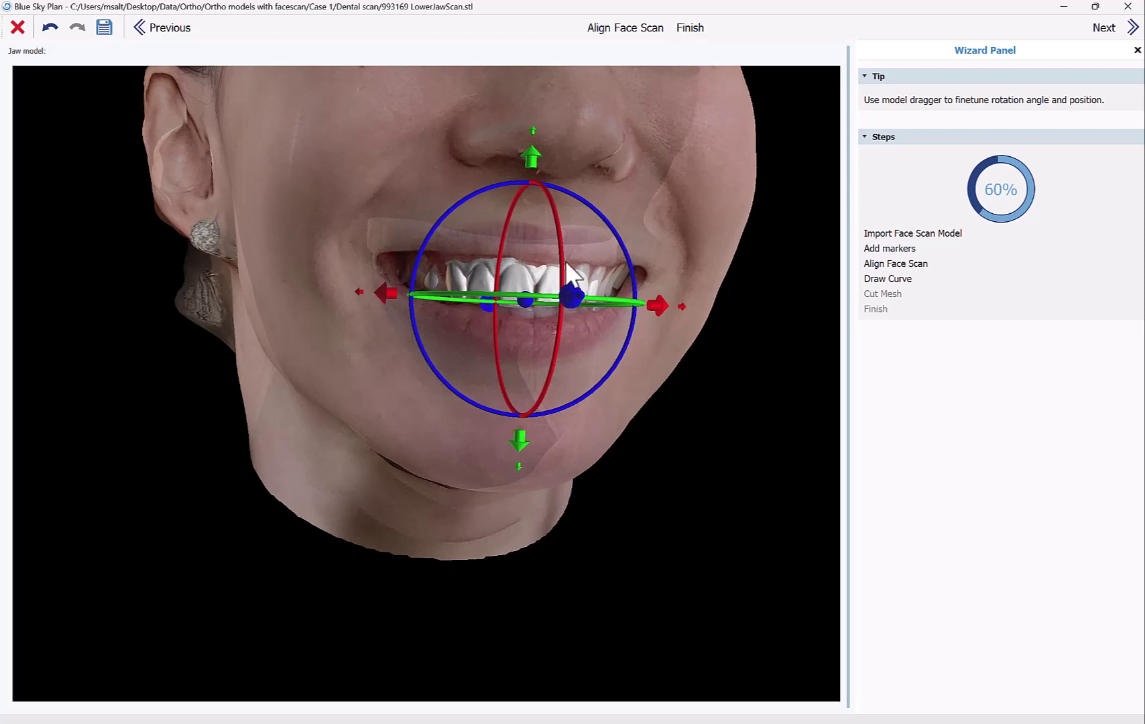
{"action": "left_click", "coordinate": [1132, 28]}
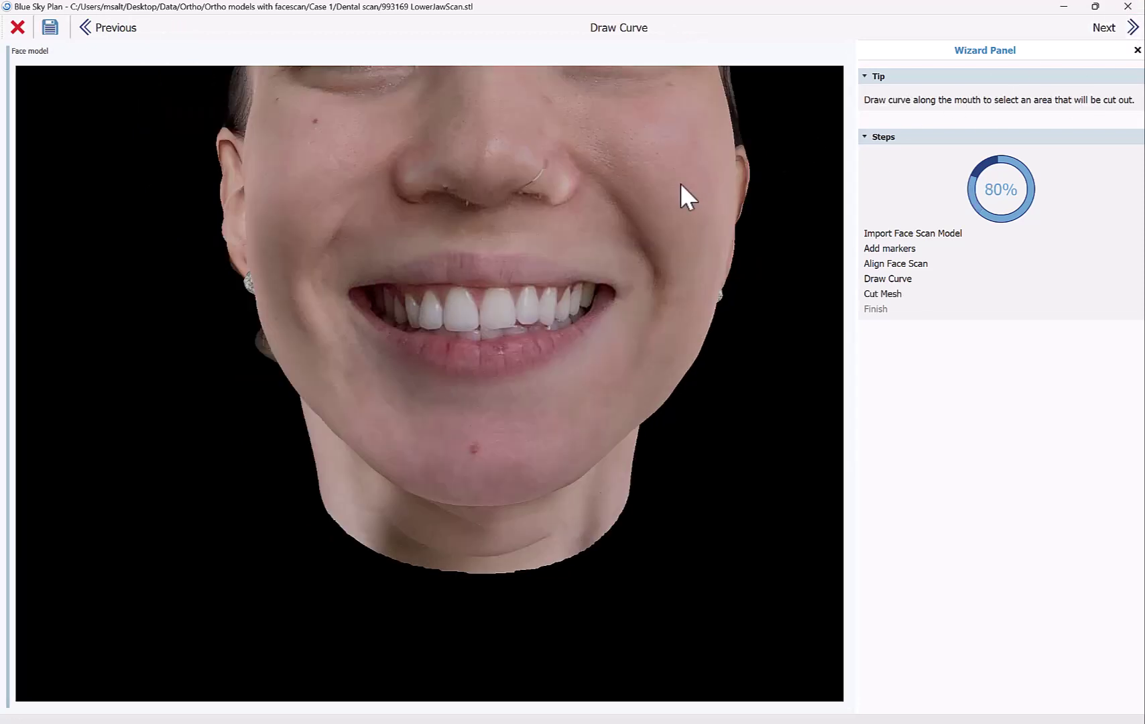
- Trace the cut curve along the upper lip and down the right mouth corner
{"action": "left_click", "coordinate": [460, 286]}
{"action": "left_click", "coordinate": [499, 287]}
{"action": "left_click", "coordinate": [547, 285]}
{"action": "left_click", "coordinate": [579, 282]}
{"action": "left_click", "coordinate": [599, 281]}
{"action": "left_click", "coordinate": [597, 293]}
{"action": "left_click", "coordinate": [589, 313]}
{"action": "left_click", "coordinate": [567, 329]}
- Continue the curve along the lower lip and up the left corner, close it, then lower one upper-lip point
{"action": "left_click", "coordinate": [535, 332]}
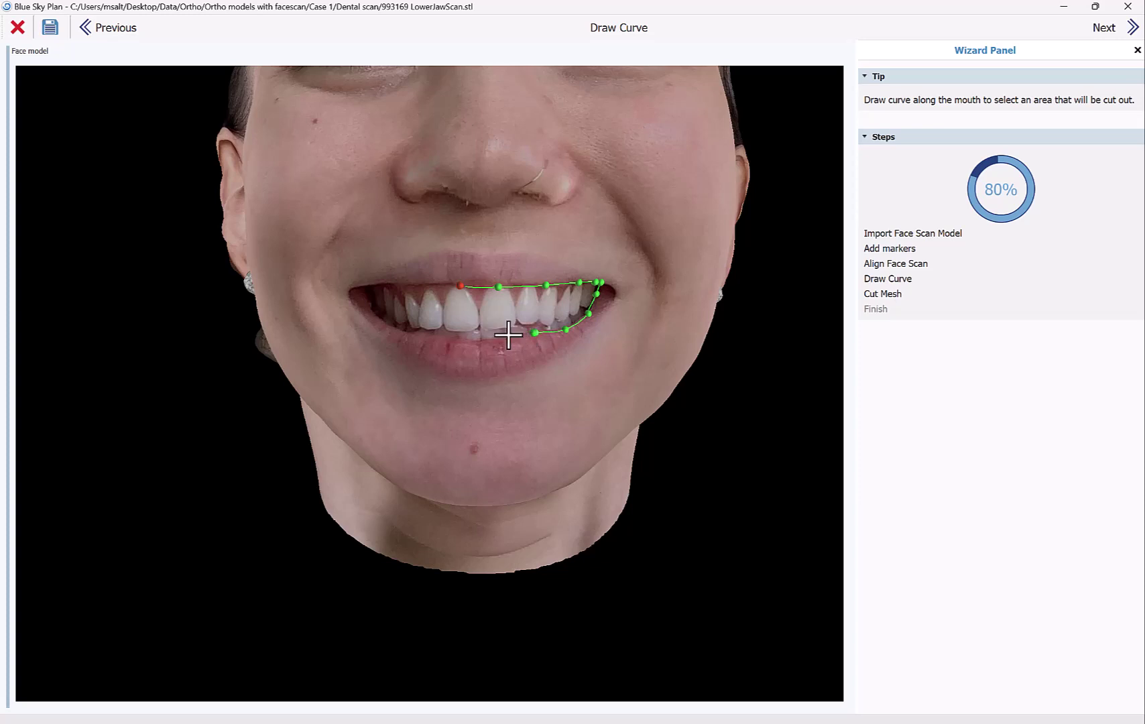
{"action": "left_click", "coordinate": [498, 336]}
{"action": "left_click", "coordinate": [460, 339]}
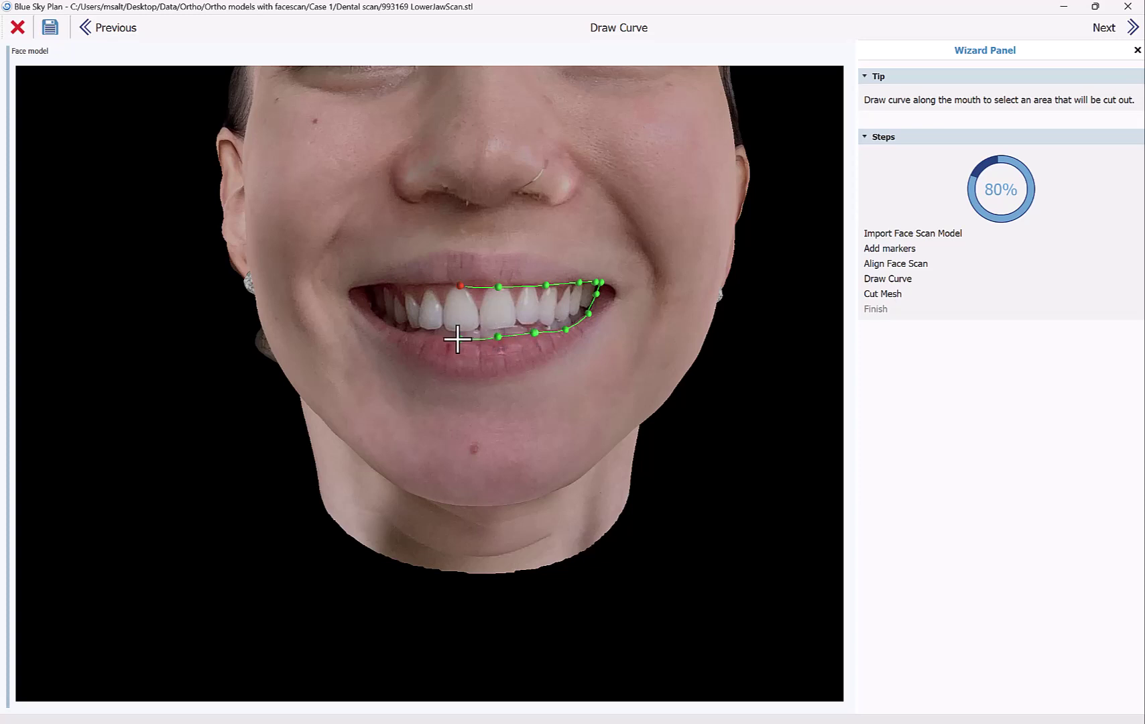
{"action": "left_click", "coordinate": [411, 334]}
{"action": "left_click", "coordinate": [372, 315]}
{"action": "left_click", "coordinate": [366, 294]}
{"action": "left_click", "coordinate": [362, 284]}
{"action": "left_click", "coordinate": [391, 284]}
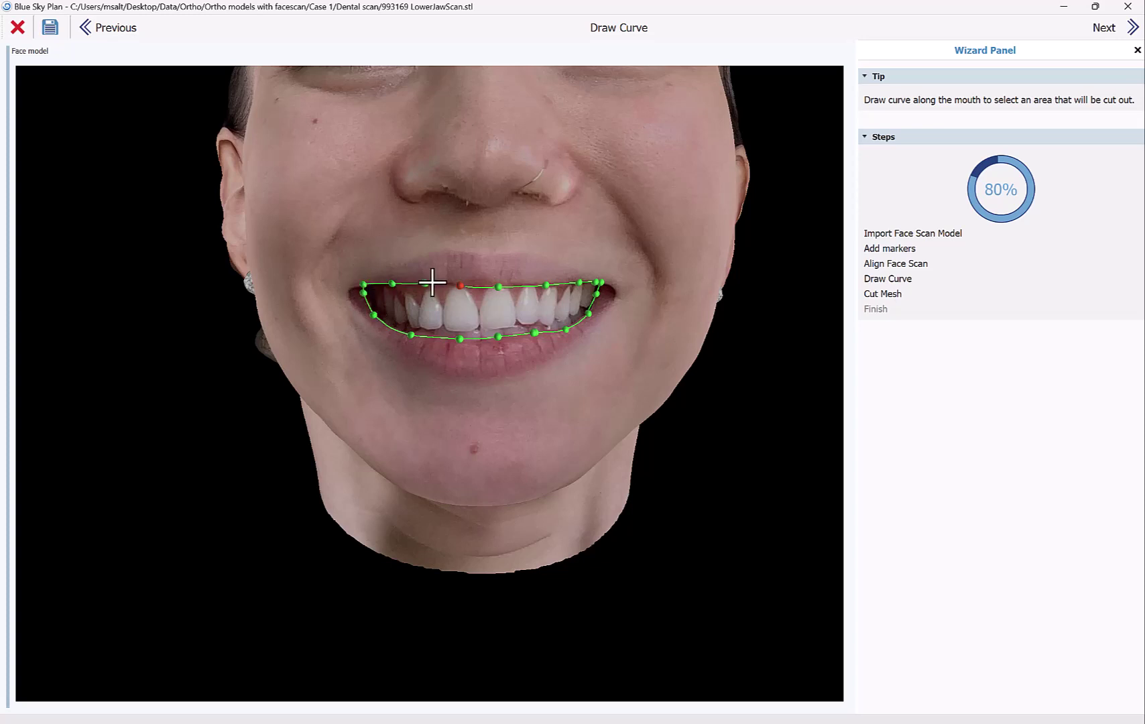
{"action": "left_click", "coordinate": [425, 283]}
{"action": "left_click_drag", "start_coordinate": [462, 285], "coordinate": [463, 287]}
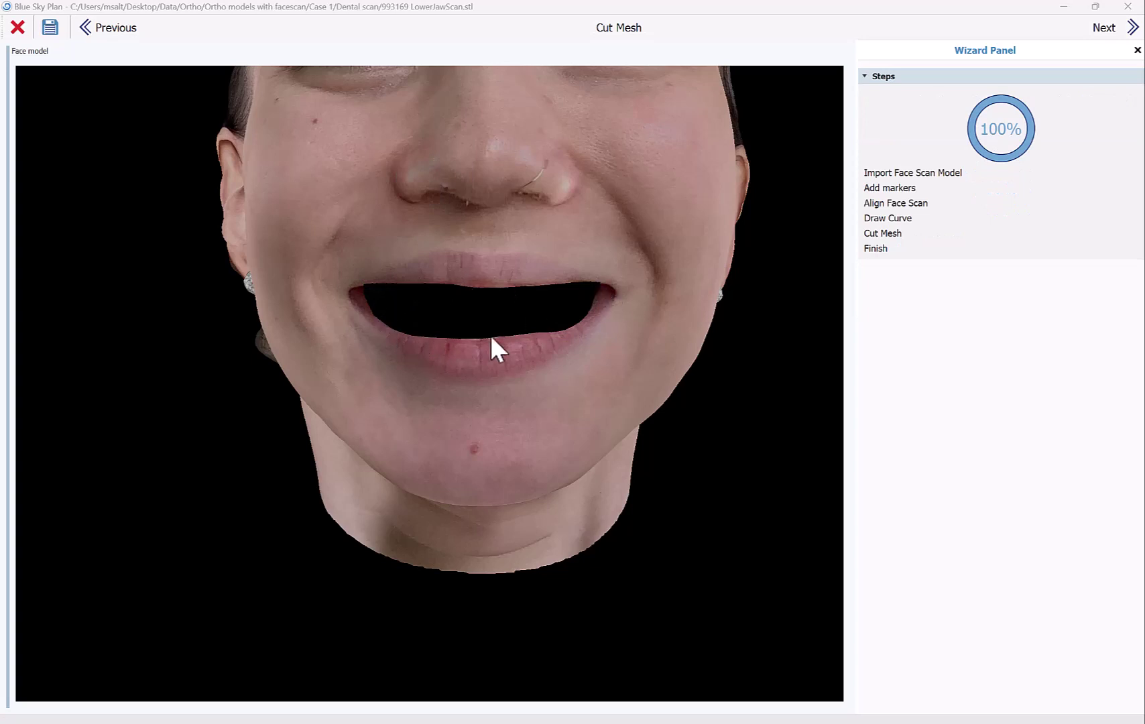
- Apply the mouth cut to finish the face merge, and hide the IPR and Diastemata labels
{"action": "left_click", "coordinate": [1116, 31]}
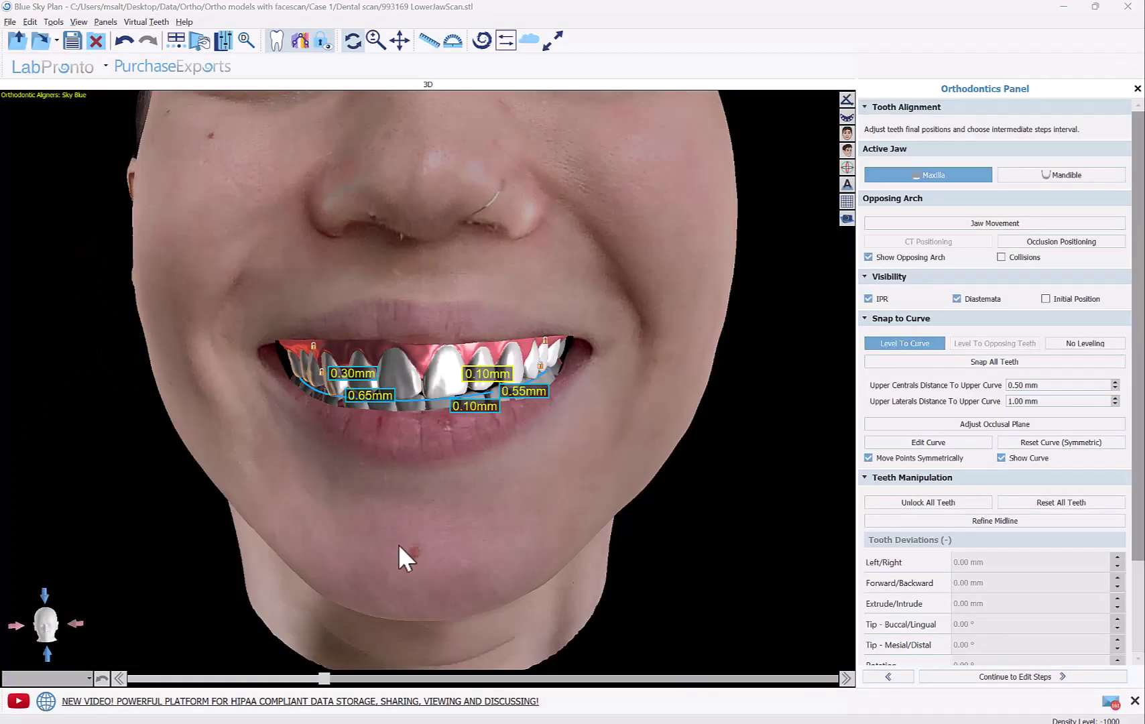
{"action": "left_click", "coordinate": [868, 298]}
{"action": "left_click", "coordinate": [957, 299]}
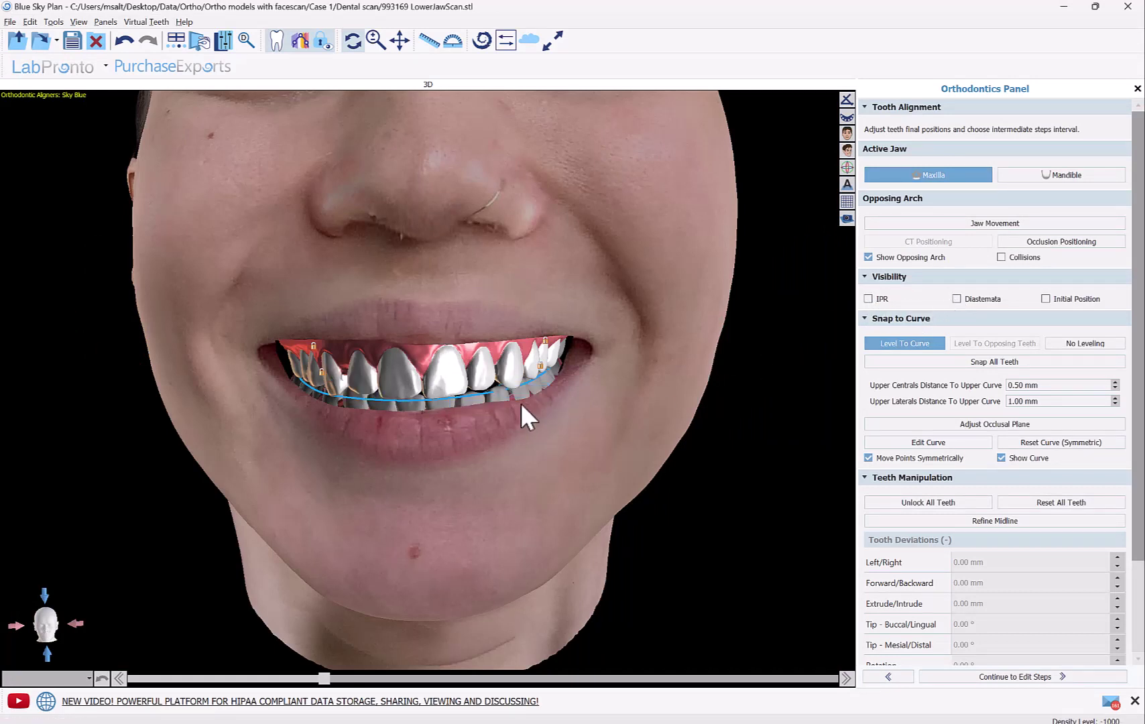
- Select tooth UL2, unlock all teeth, and make the Mandible the active arch
{"action": "left_click", "coordinate": [481, 378]}
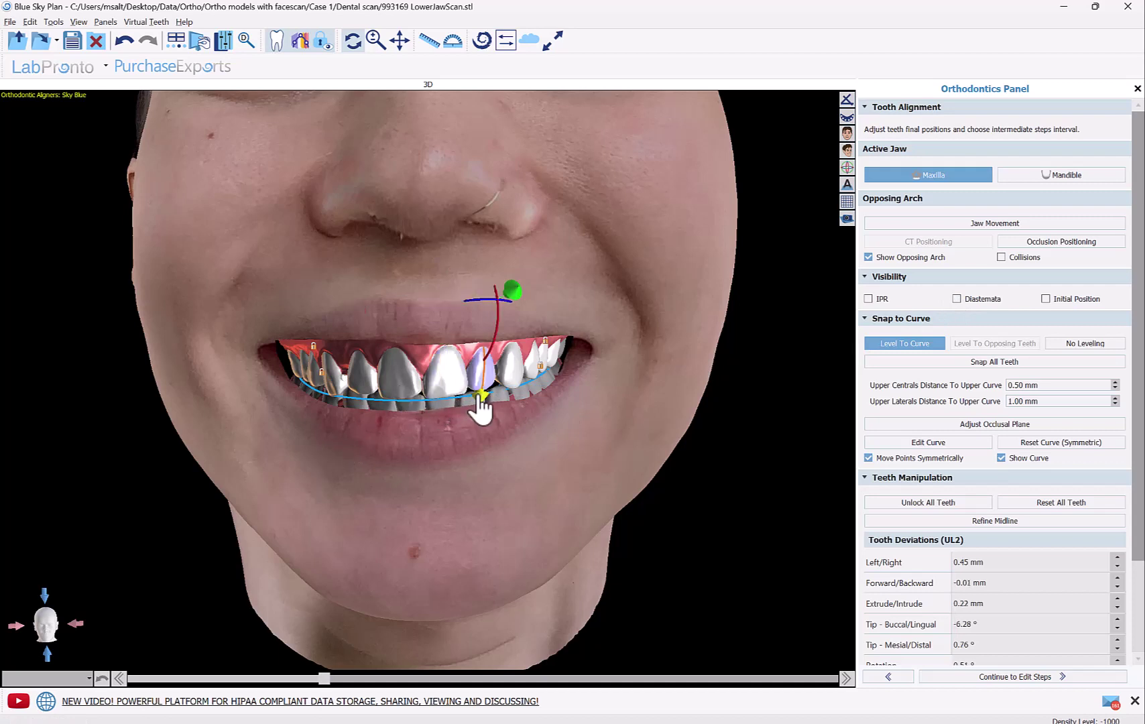
{"action": "scroll", "coordinate": [951, 388], "scroll_direction": "down", "scroll_amount": 3}
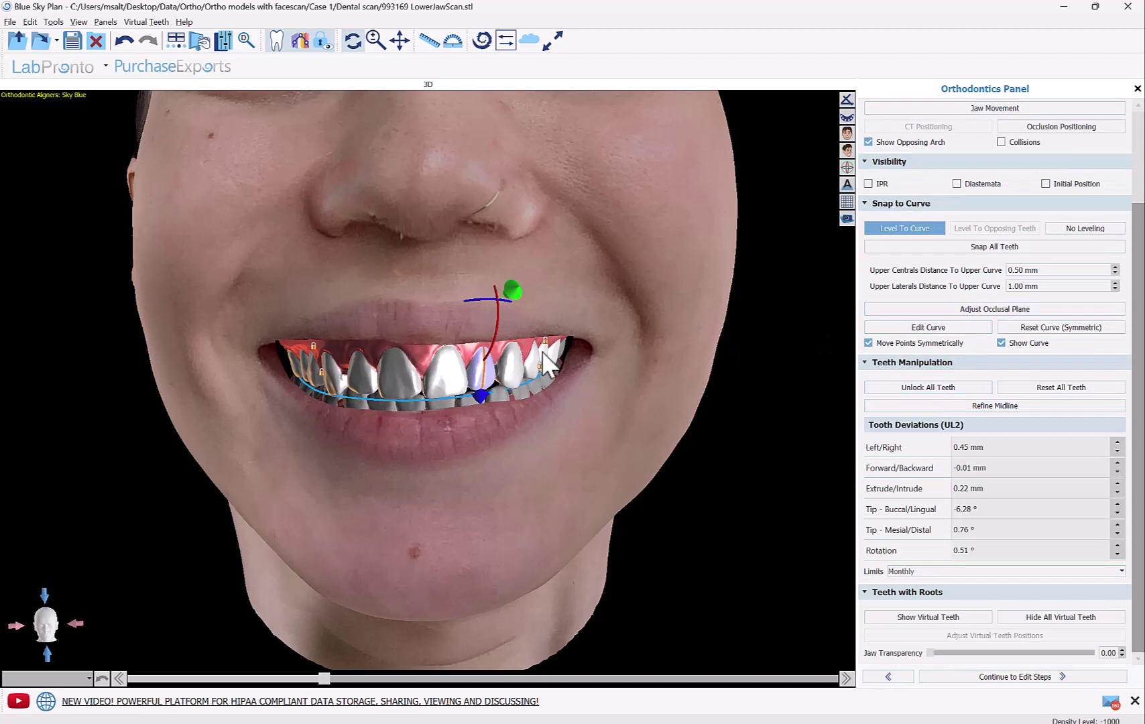
{"action": "left_click", "coordinate": [966, 387]}
{"action": "scroll", "coordinate": [1026, 245], "scroll_direction": "up", "scroll_amount": 3}
{"action": "left_click", "coordinate": [1046, 175]}
{"action": "scroll", "coordinate": [957, 402], "scroll_direction": "down", "scroll_amount": 3}
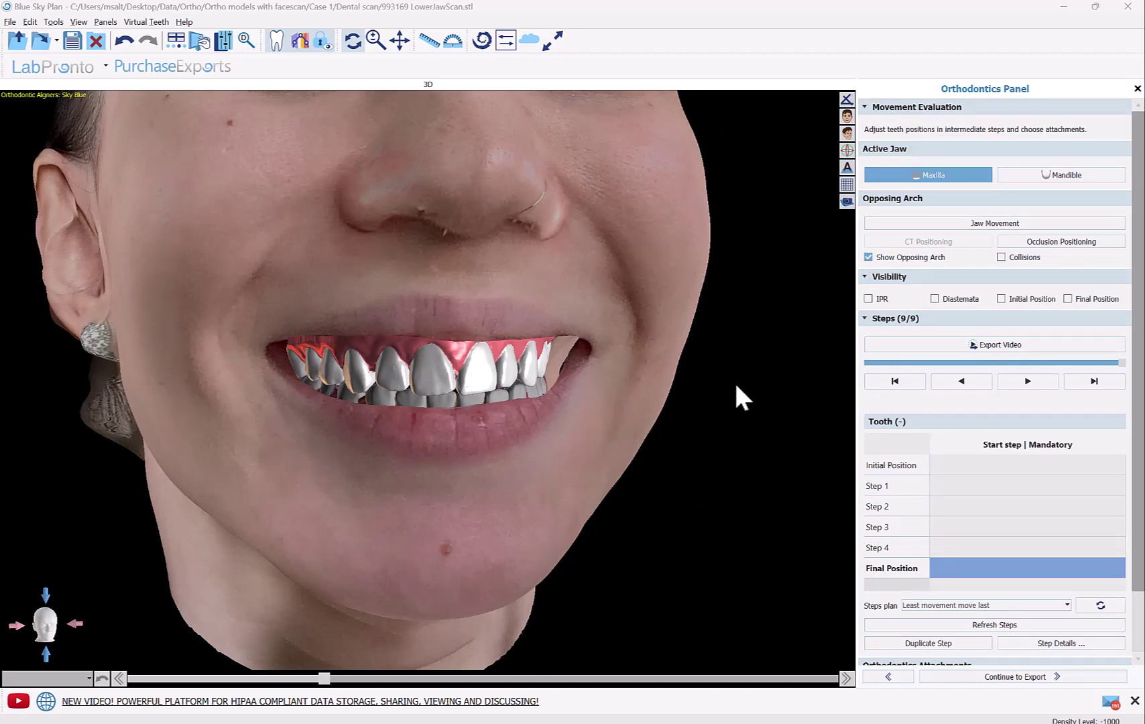
- Play the staged tooth movement from the initial position to step 9/9, then browse LabPronto's services list
{"action": "left_click", "coordinate": [867, 362]}
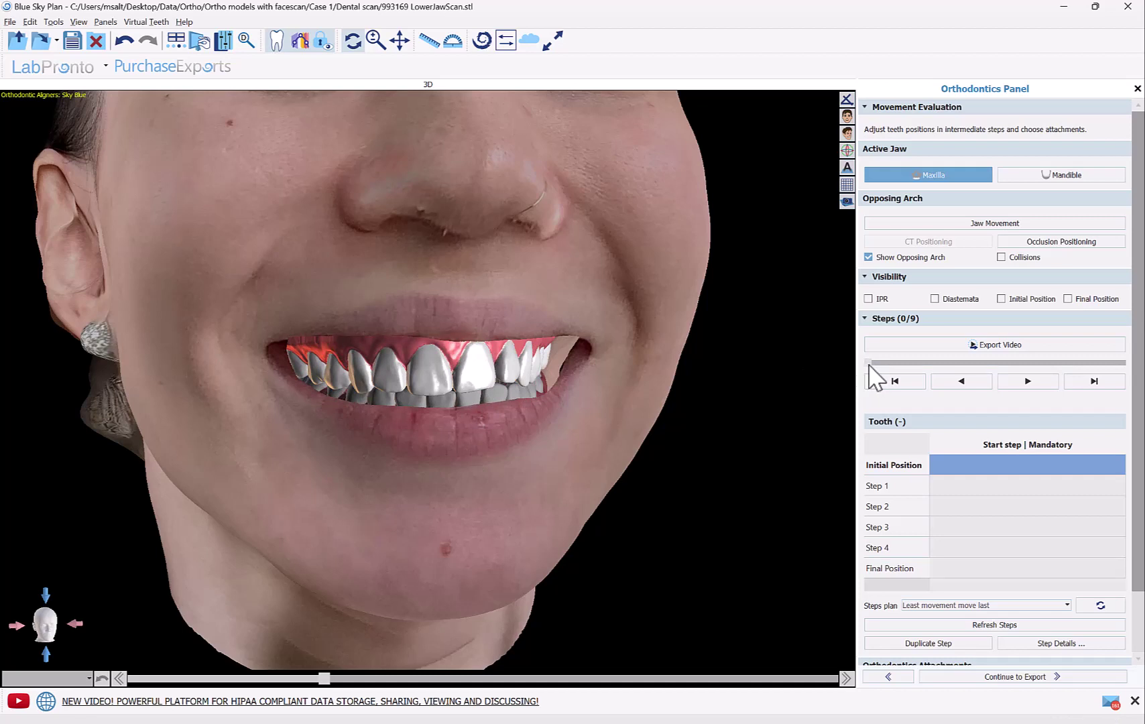
{"action": "left_click", "coordinate": [1014, 382]}
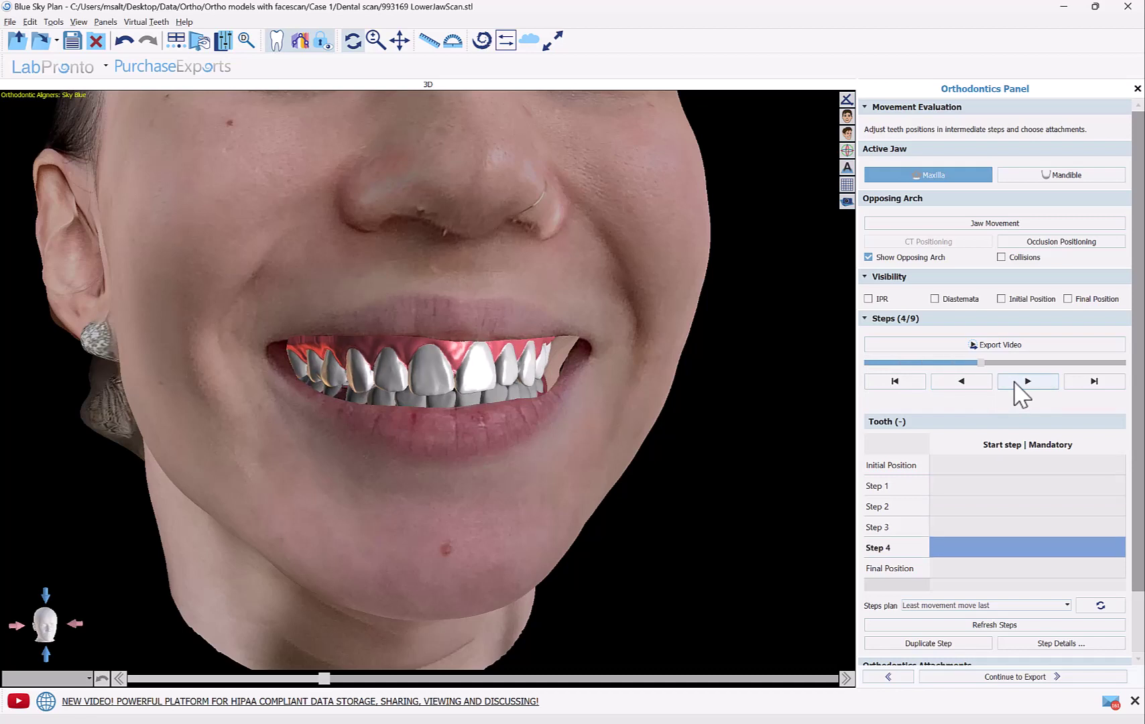
{"action": "left_click", "coordinate": [1016, 382]}
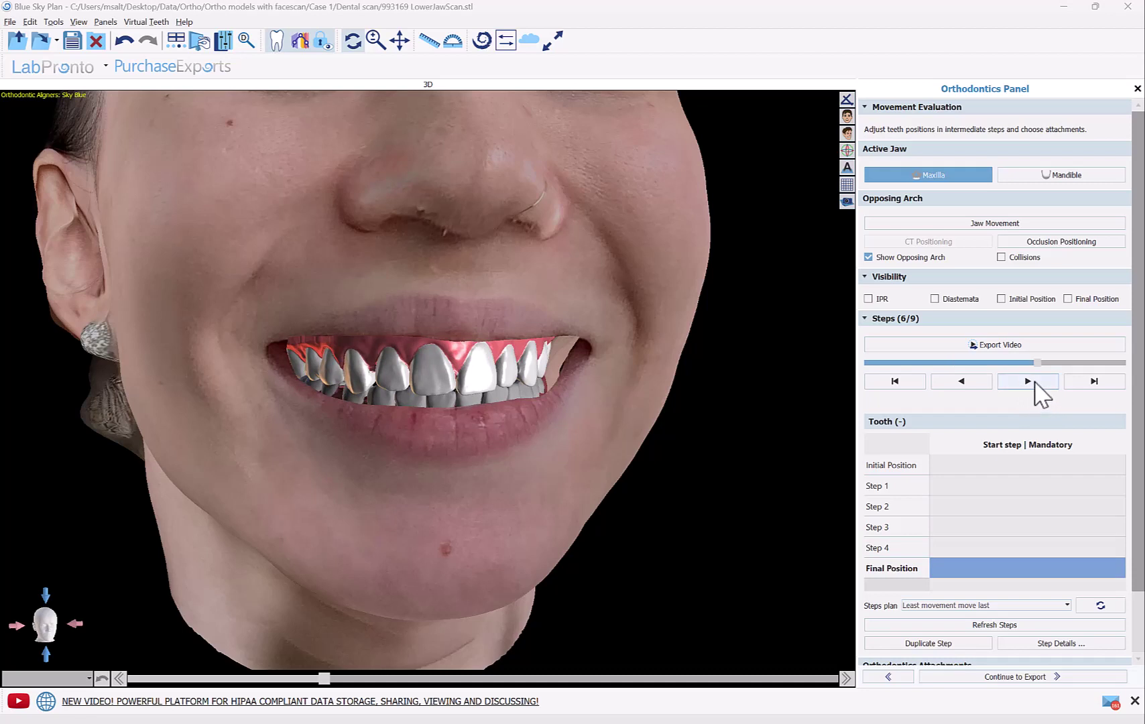
{"action": "left_click", "coordinate": [1034, 383]}
{"action": "left_click", "coordinate": [1034, 383]}
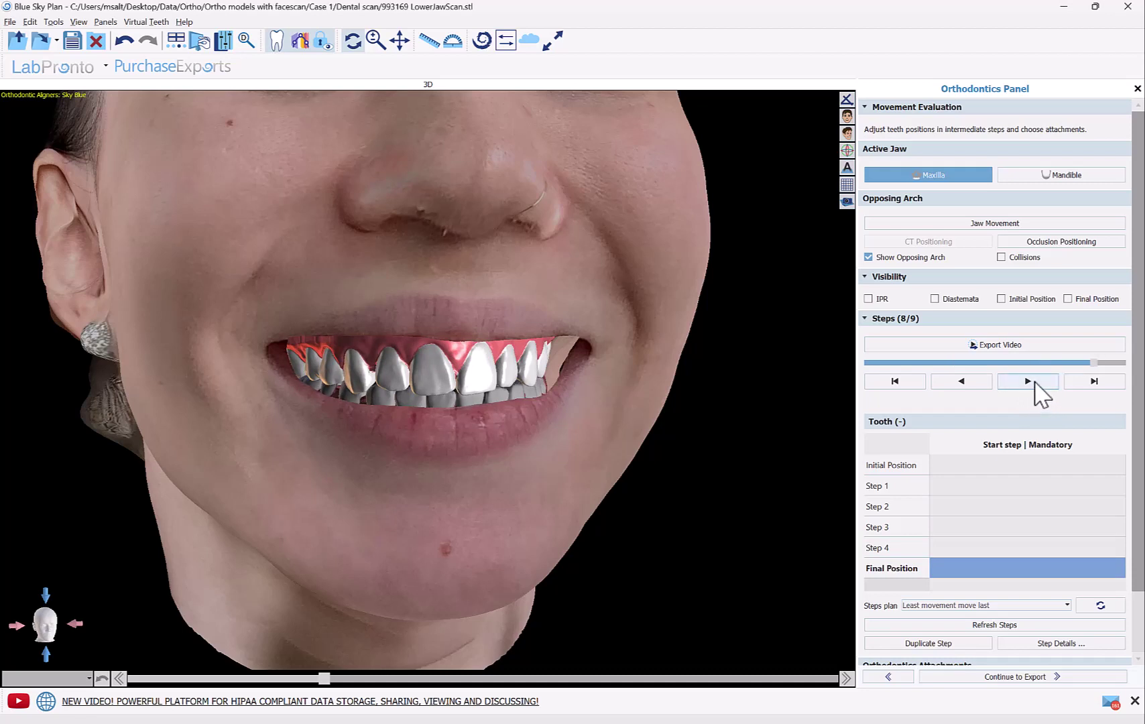
{"action": "left_click", "coordinate": [1034, 382]}
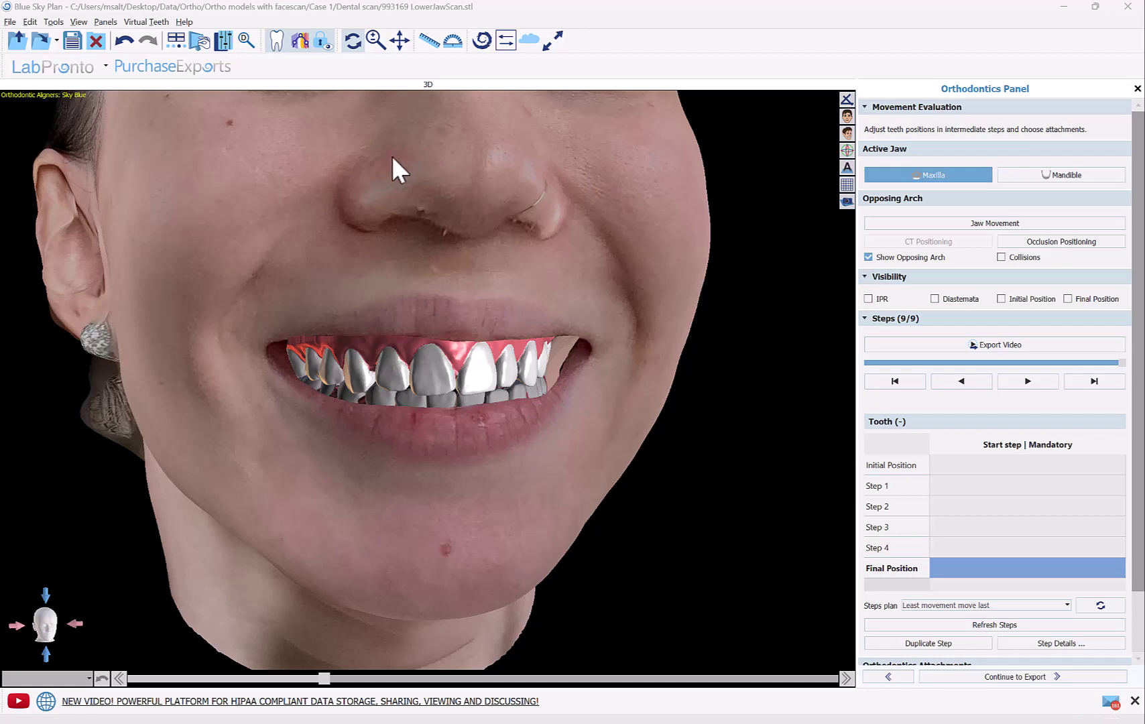
{"action": "left_click", "coordinate": [94, 73]}
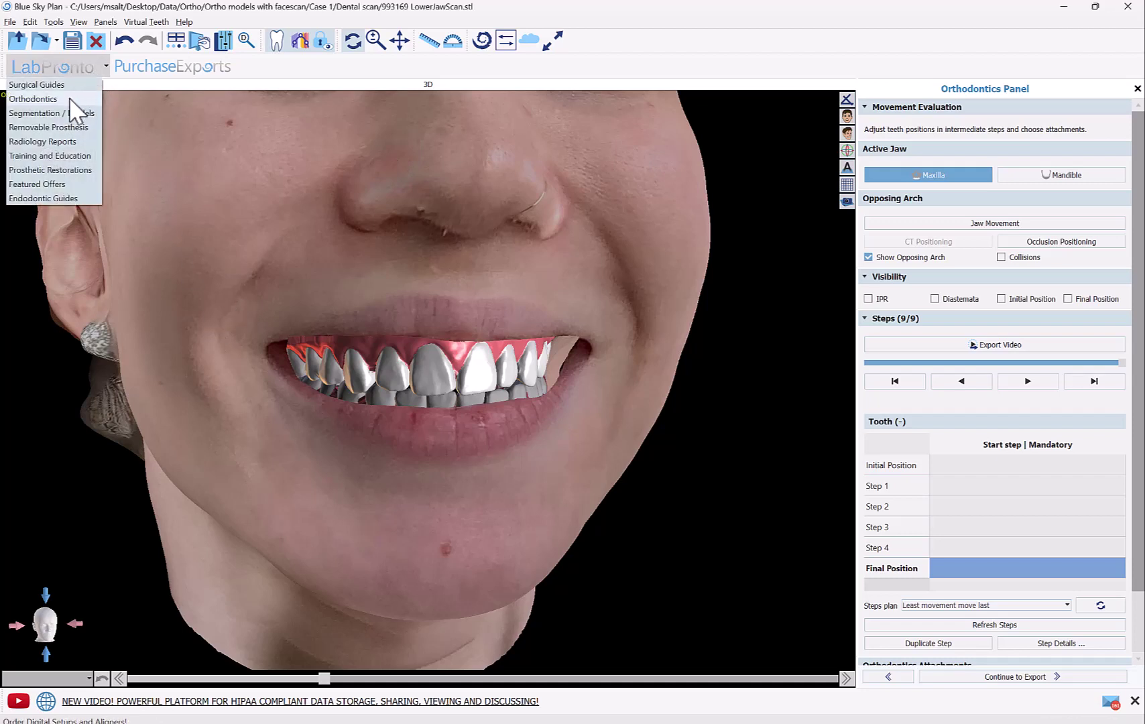
{"action": "left_click", "coordinate": [622, 24]}
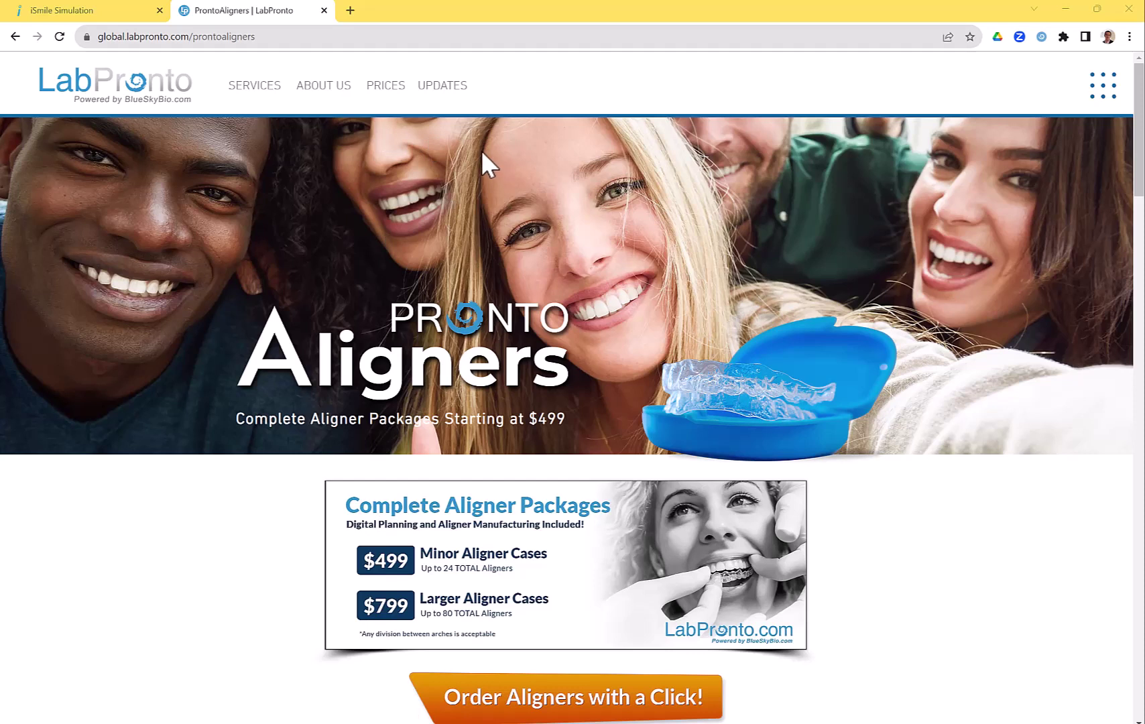
- Switch to the iSmile Simulation tab showing the Upload Your Smile Image page
{"action": "left_click", "coordinate": [115, 18]}
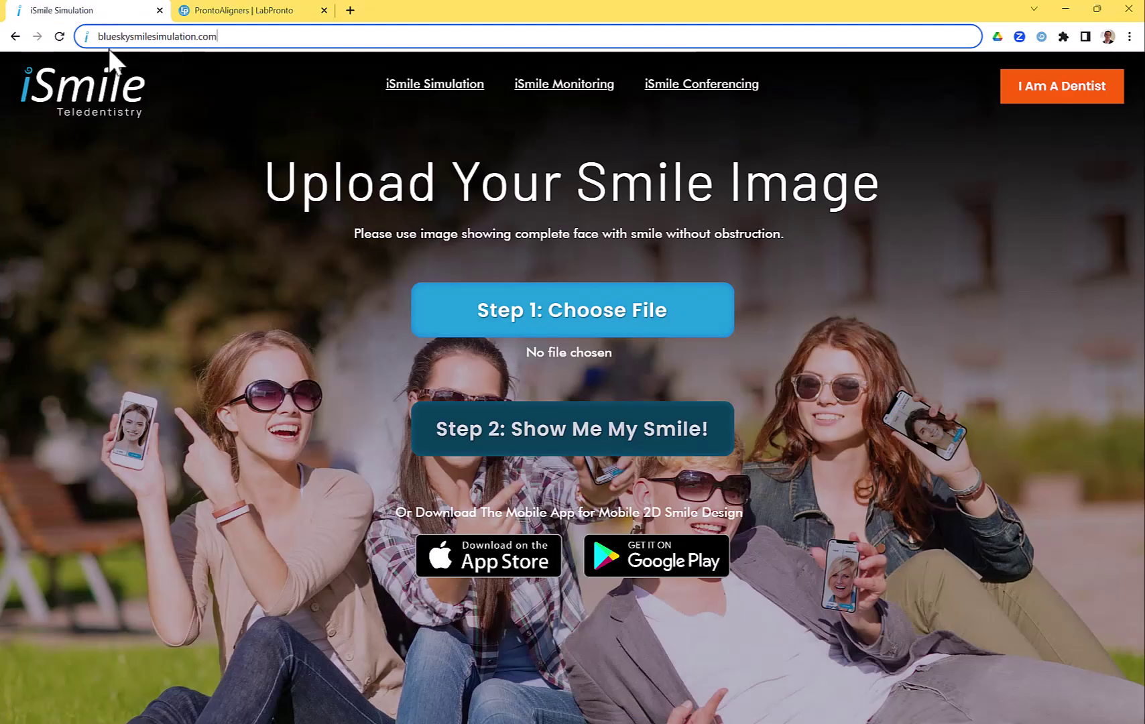